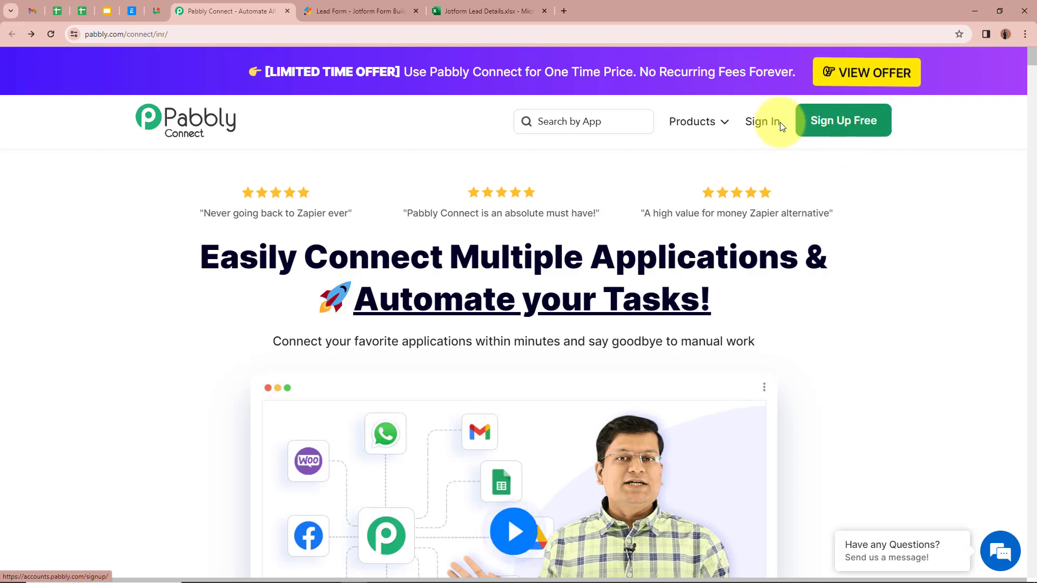
Sign in and launch Pabbly Connect from the All Pabbly Apps page
left_click(756, 125)
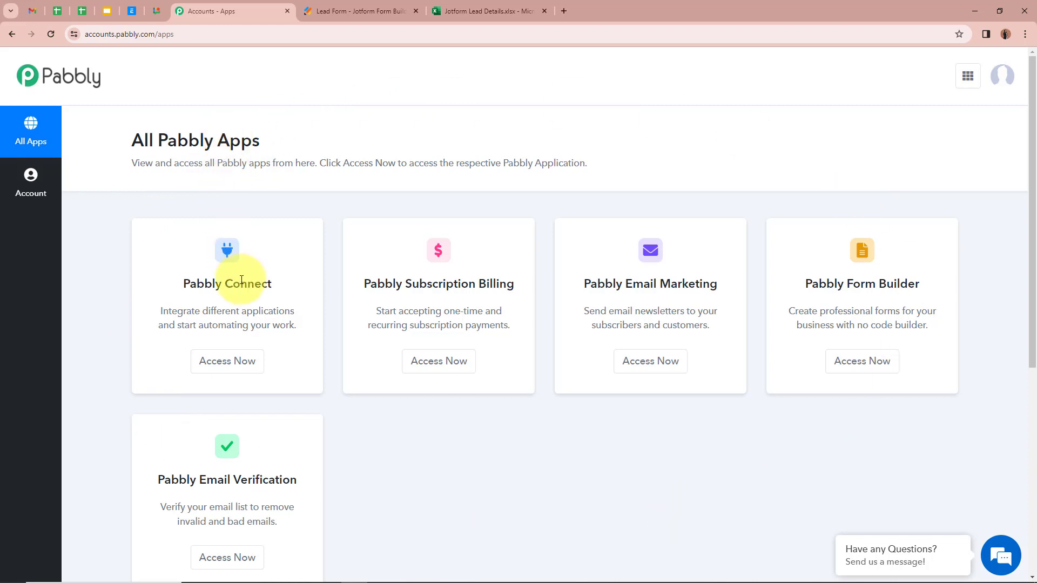
left_click(224, 366)
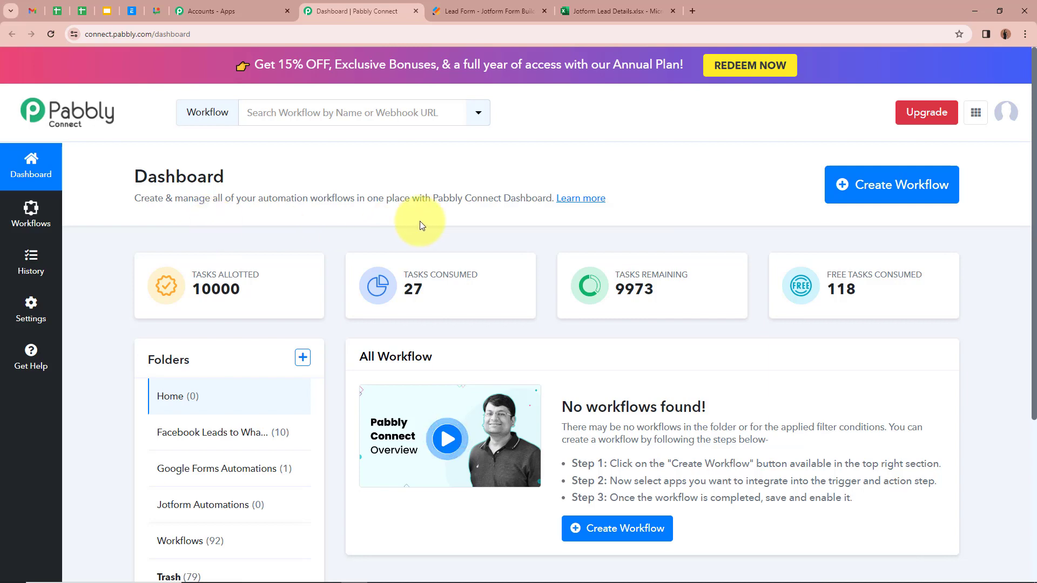
Create a workflow named 'Add Jotform Submissions in Microsoft Excel' in the Jotform Automations folder
left_click(938, 201)
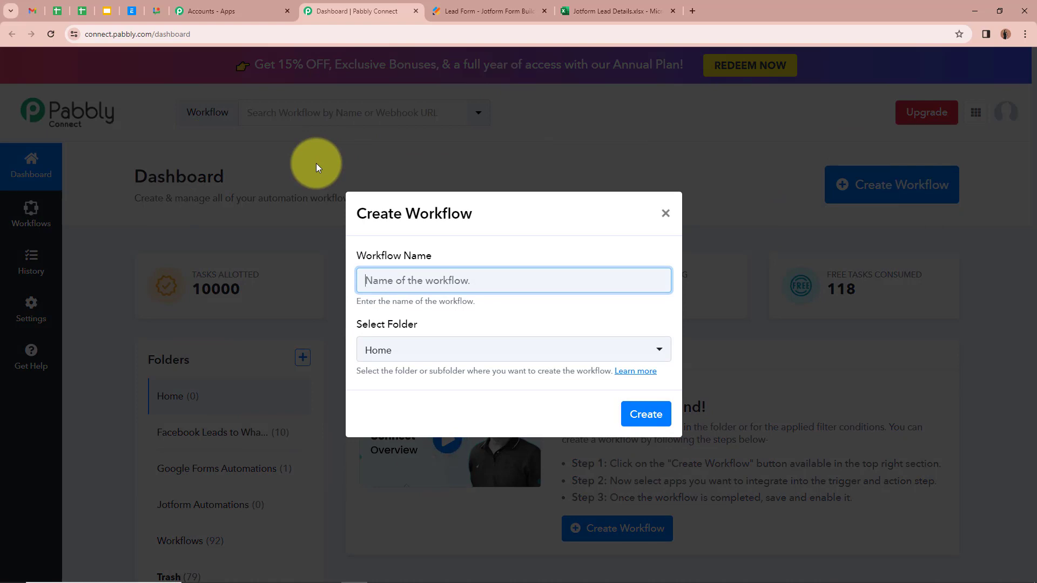
type("Add Jotform Submissions in Microsoft Excel")
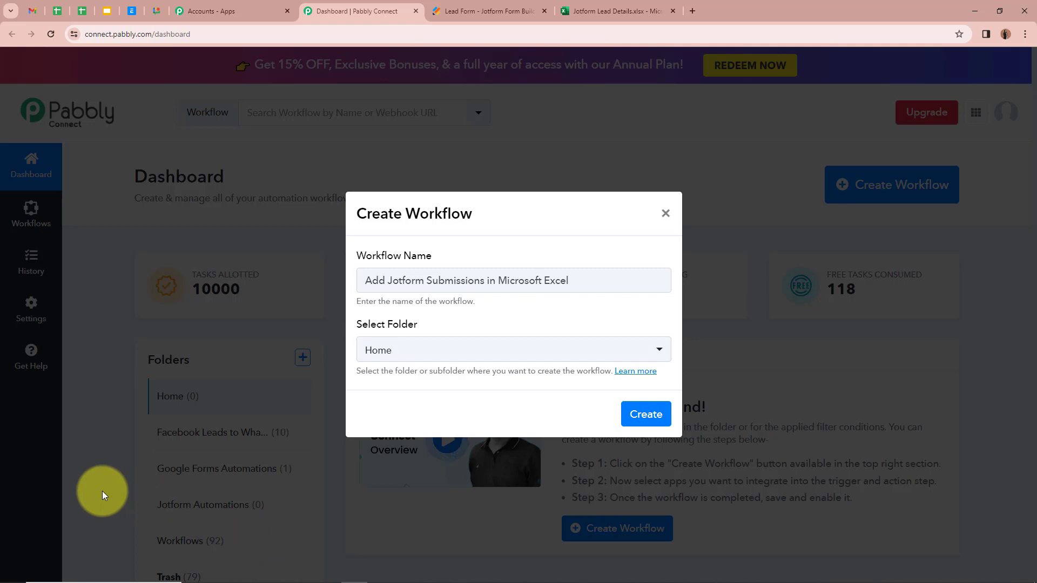
left_click_drag(599, 281, 378, 280)
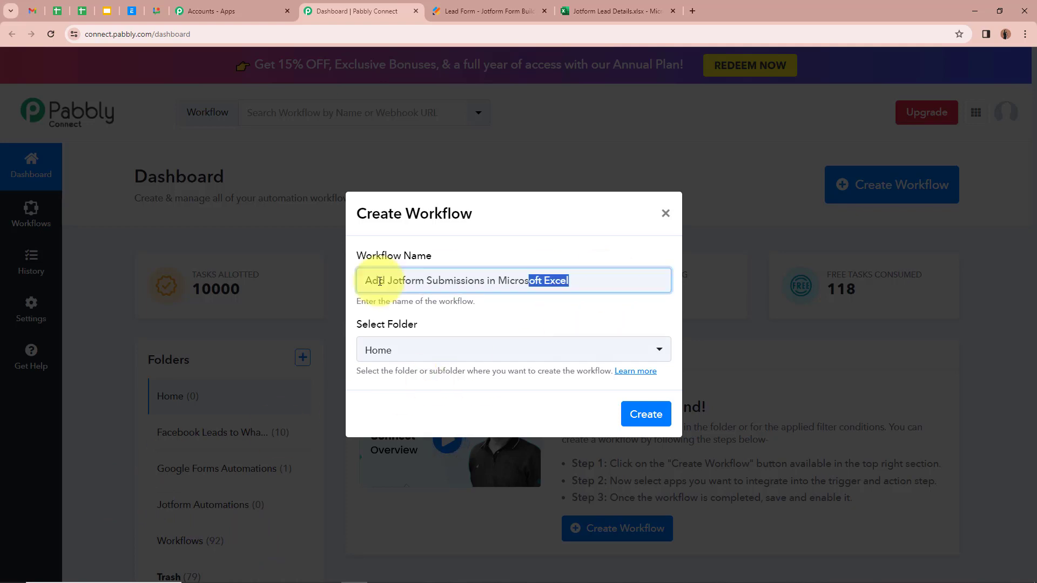
left_click(532, 327)
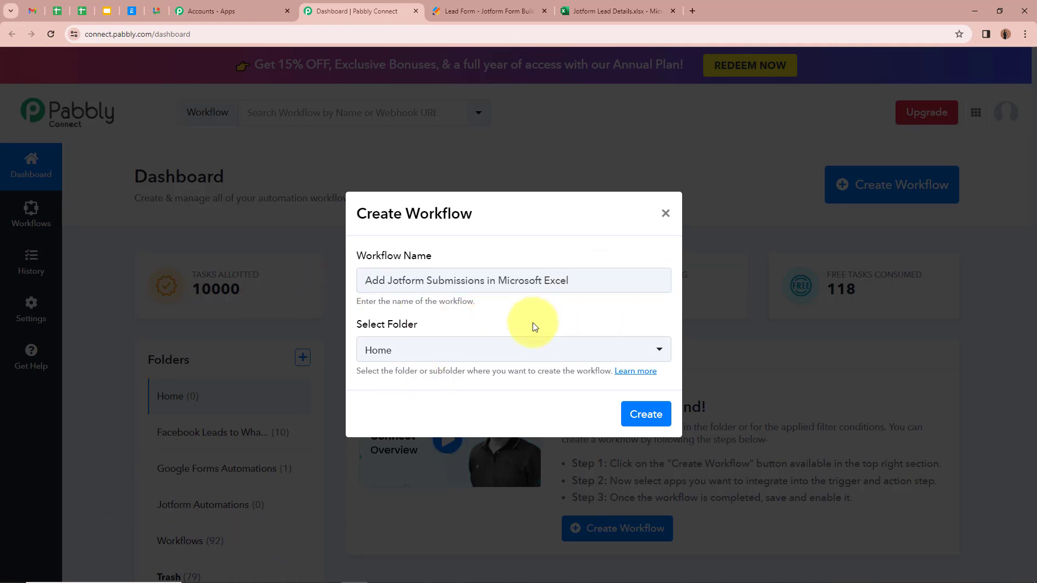
left_click(660, 352)
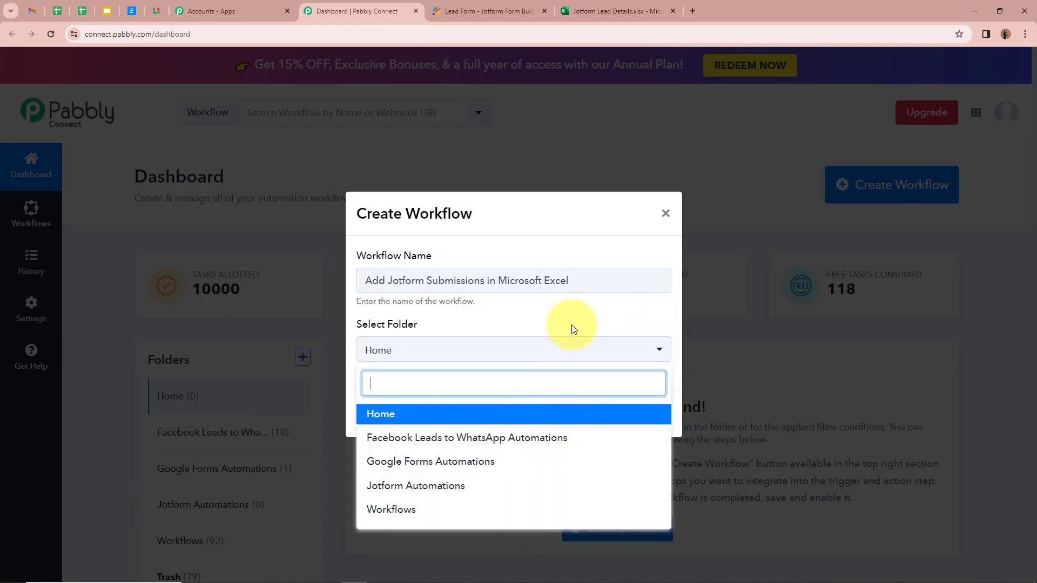
left_click(406, 486)
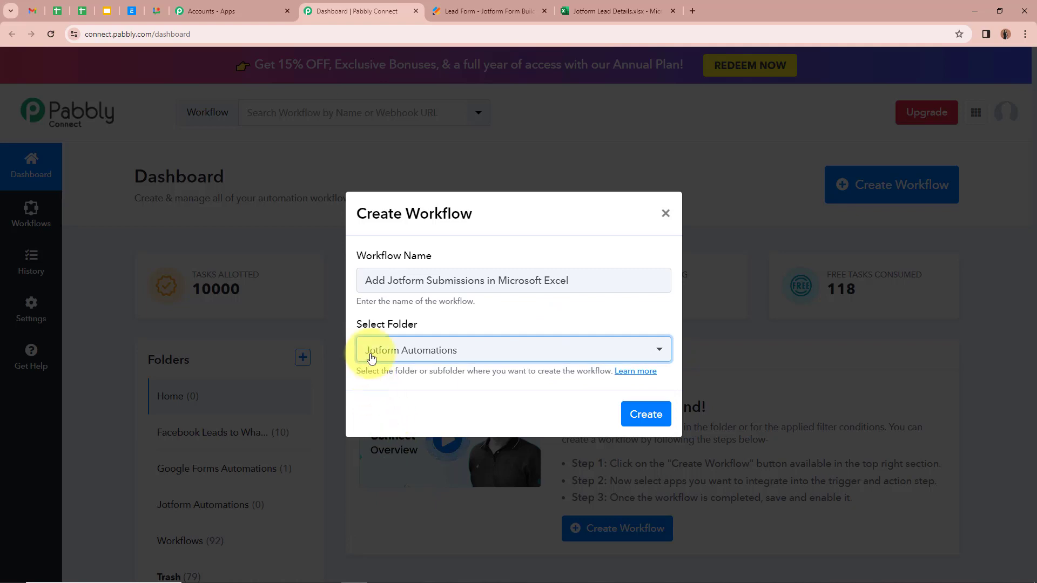
left_click(572, 306)
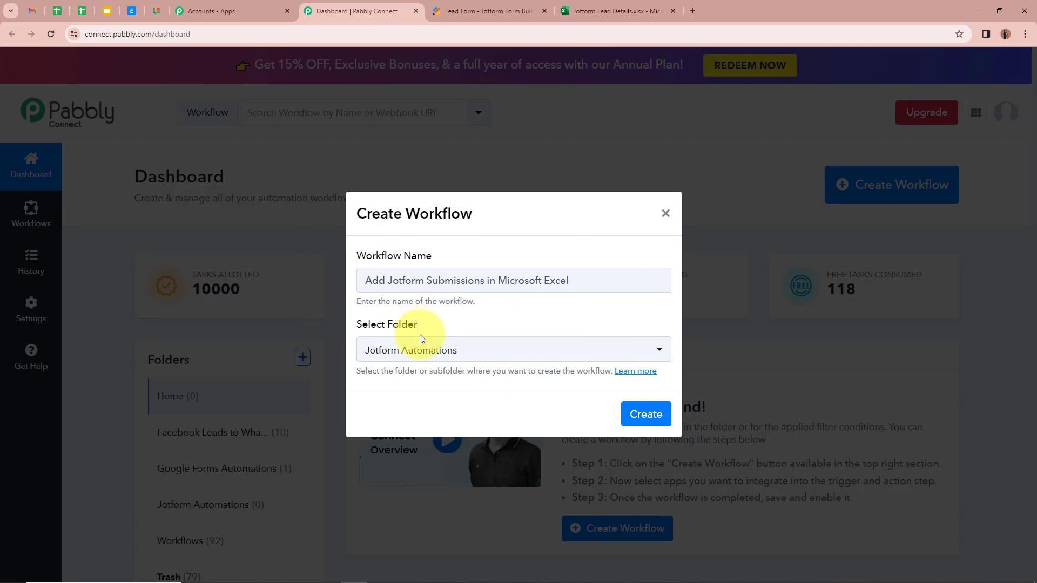
left_click(644, 413)
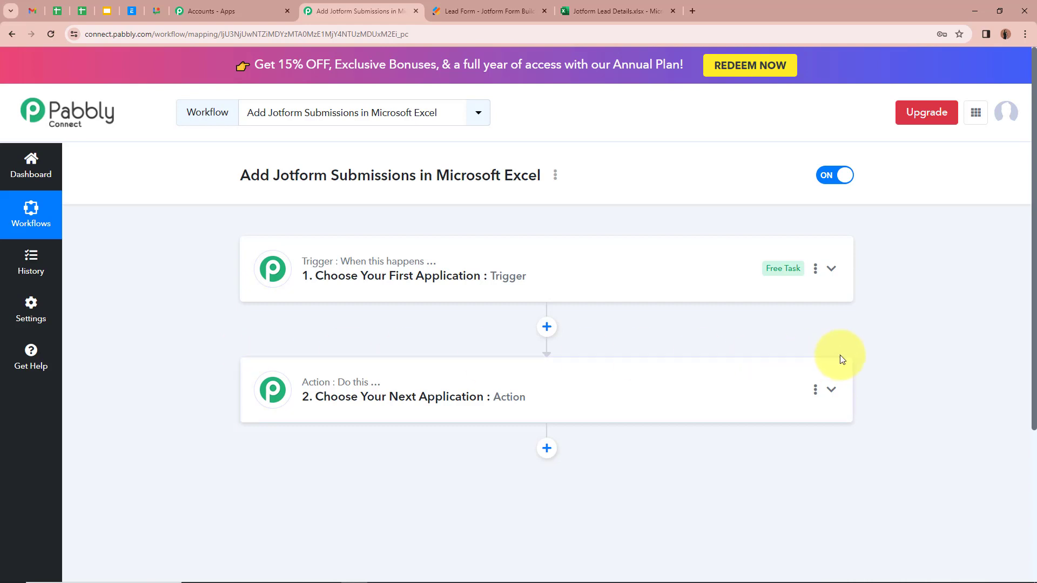
Set the workflow trigger to Jotform with the New Response event
left_click(834, 271)
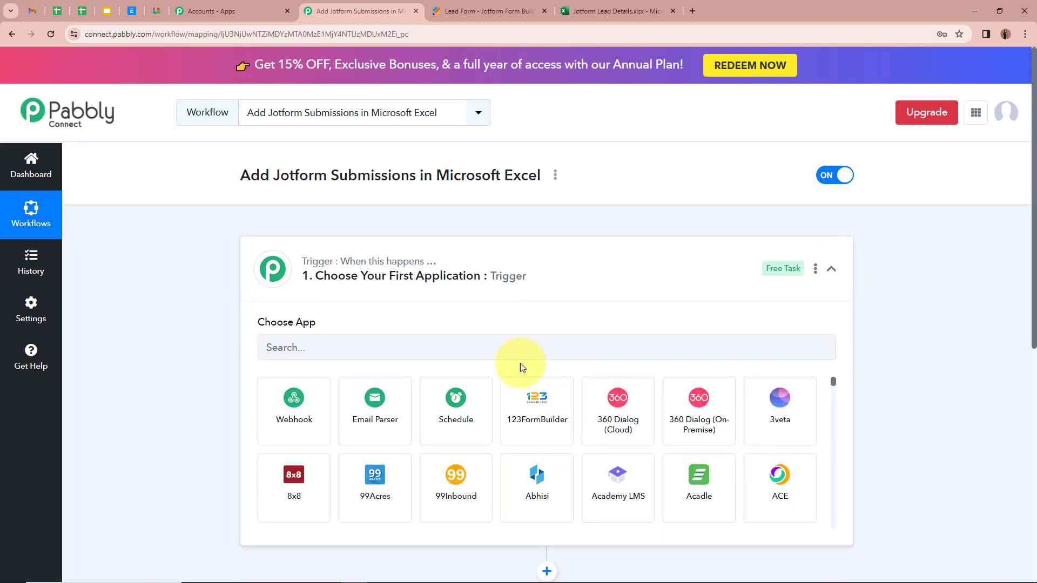
left_click(523, 347)
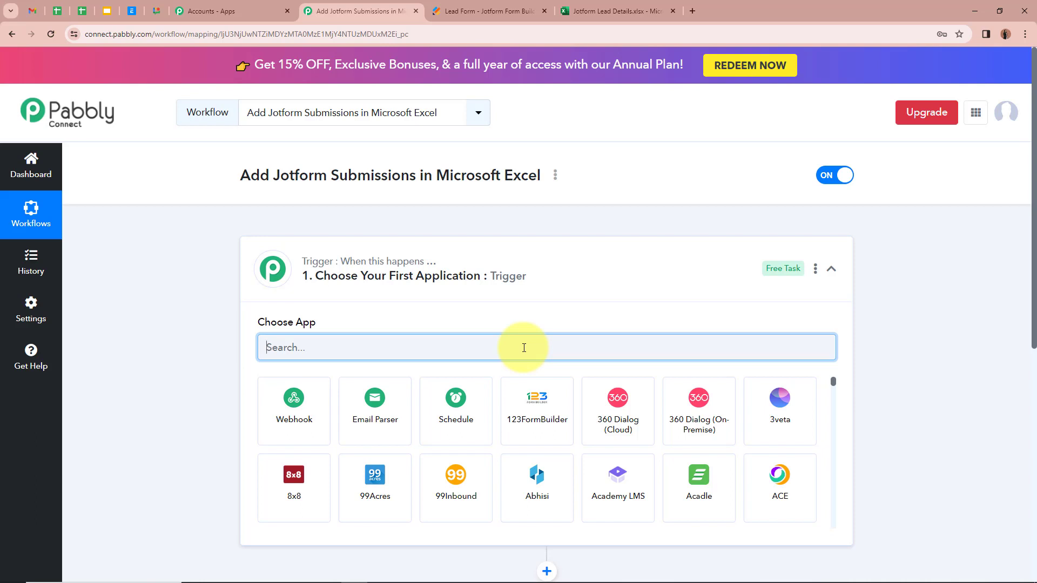
type("Jot")
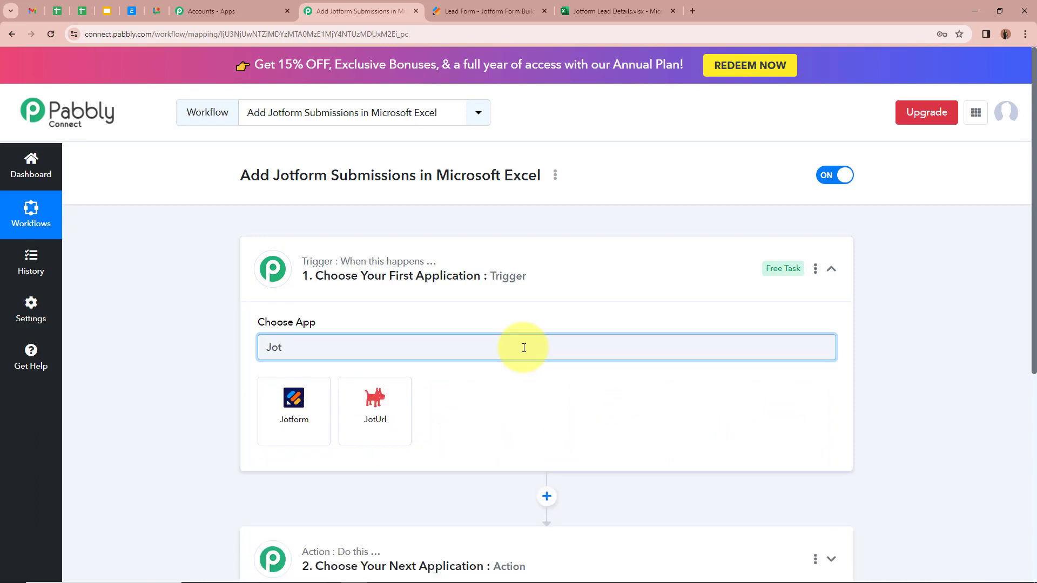
left_click(304, 412)
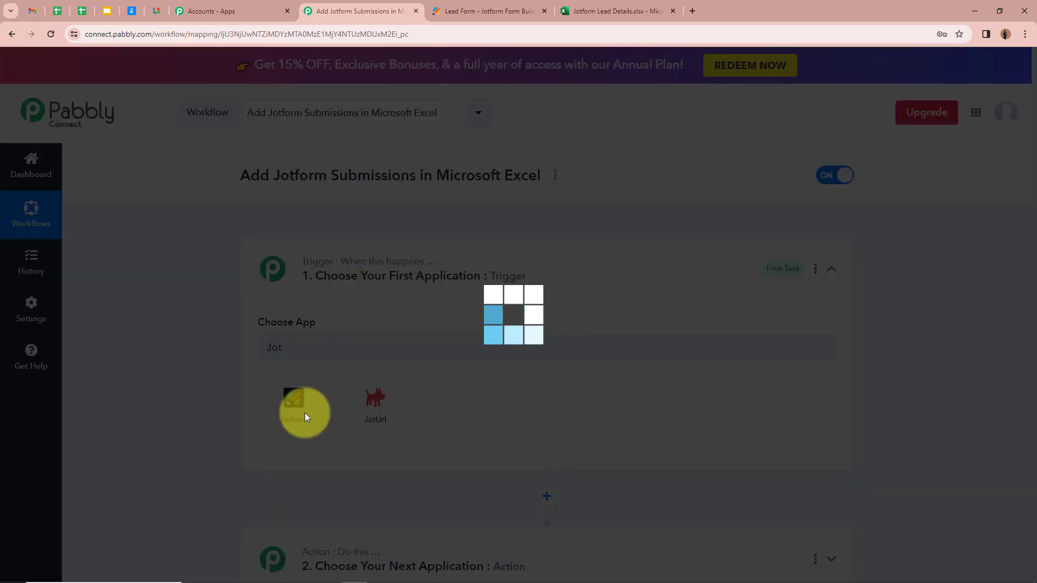
left_click(359, 404)
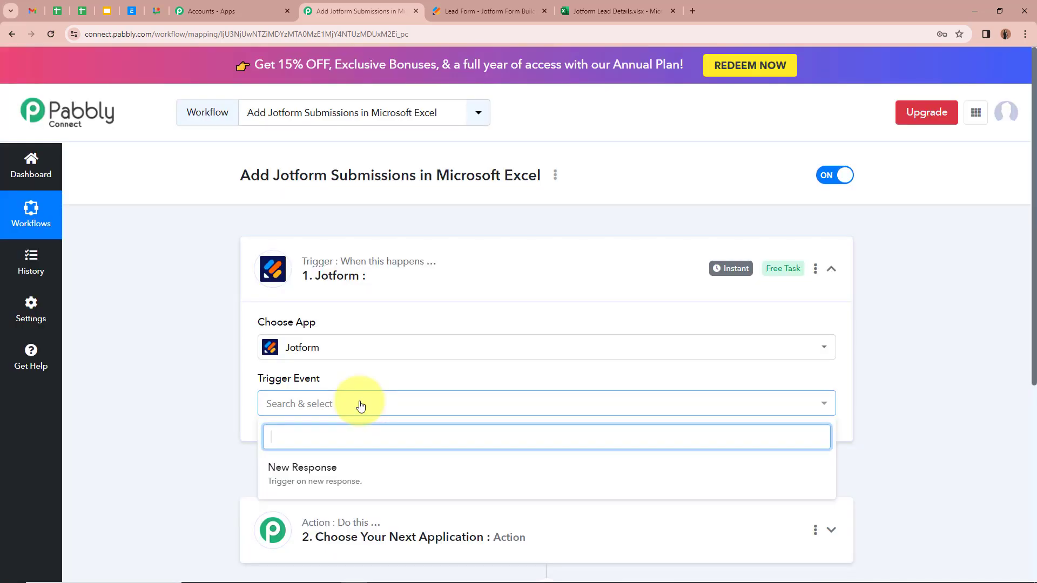
left_click(347, 478)
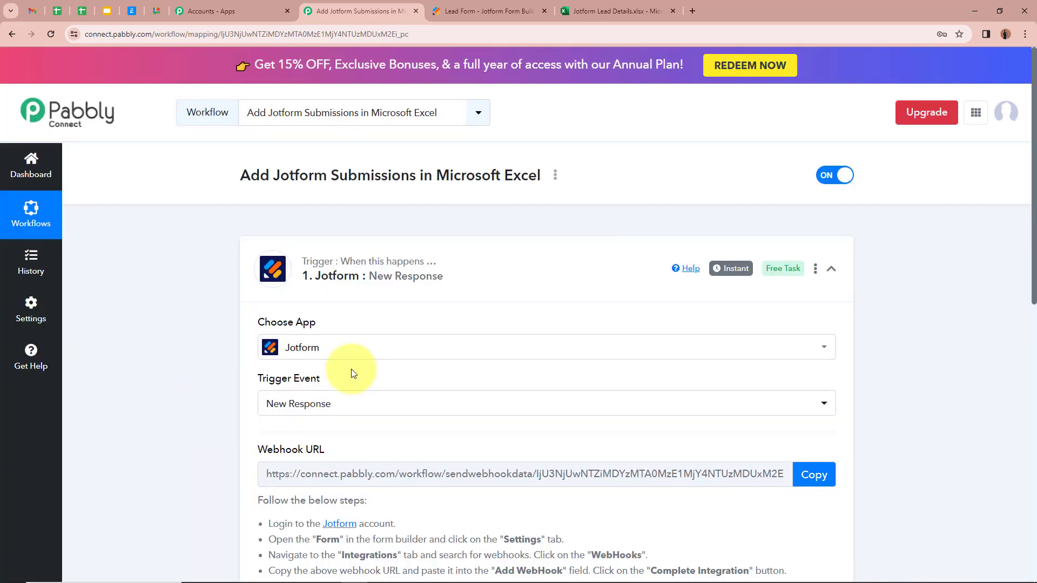
Copy the trigger's webhook URL and bring up the Jotform Lead Form builder
scroll(301, 394, "down", 3)
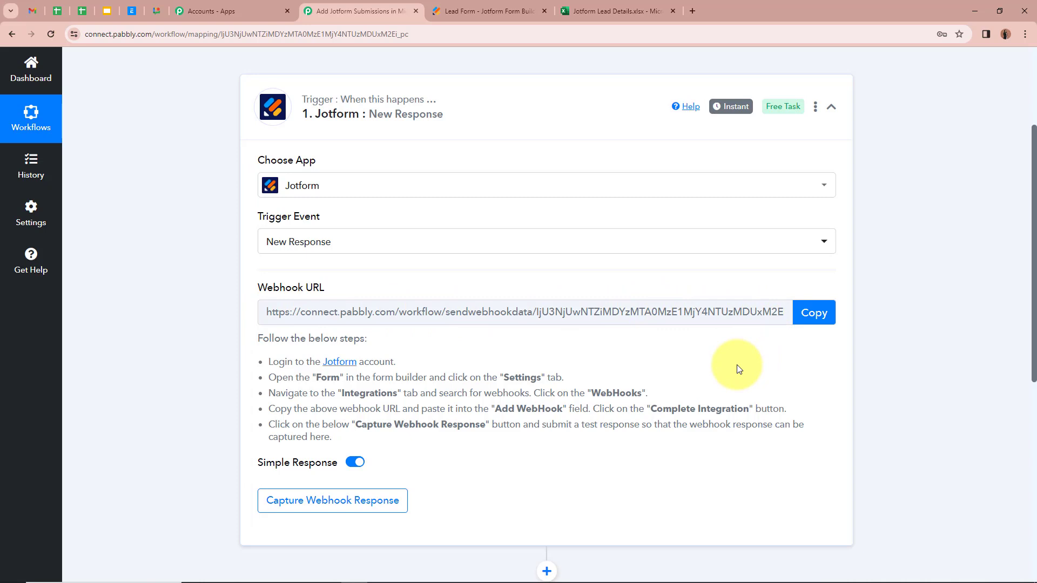
left_click_drag(268, 361, 386, 446)
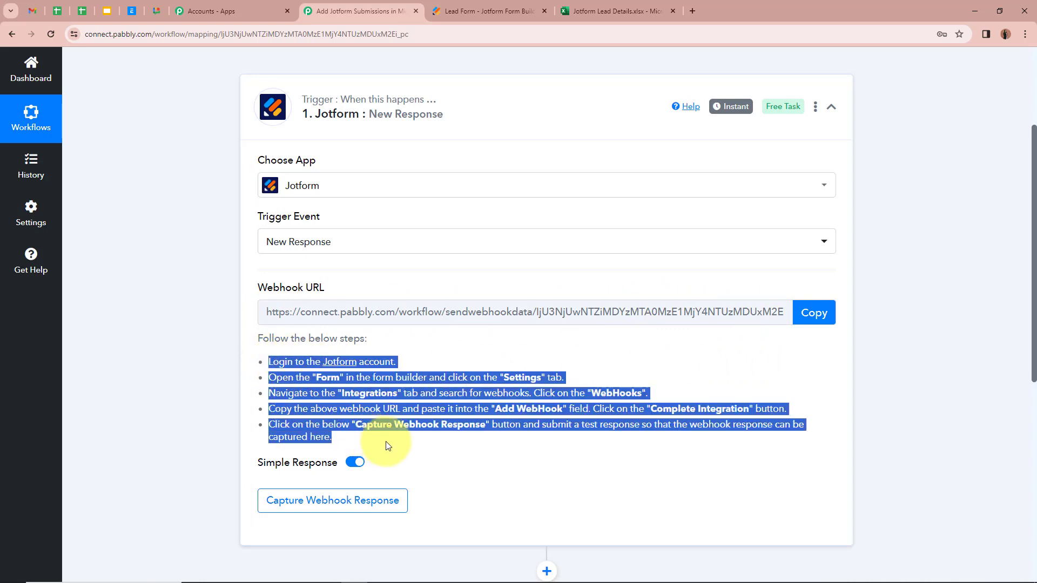
left_click(616, 409)
left_click(821, 321)
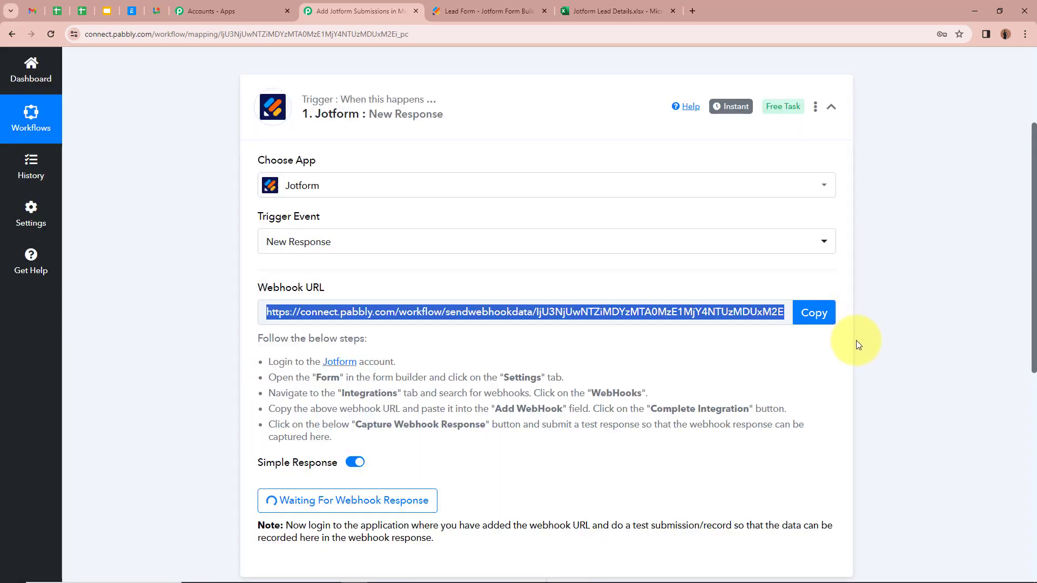
scroll(874, 360, "up", 3)
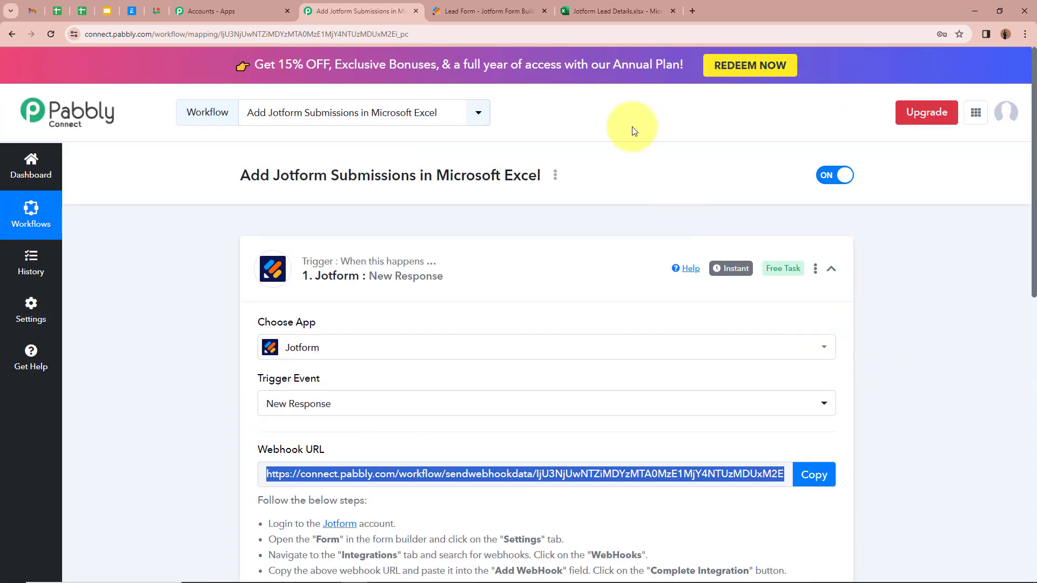
left_click(517, 10)
scroll(837, 326, "up", 3)
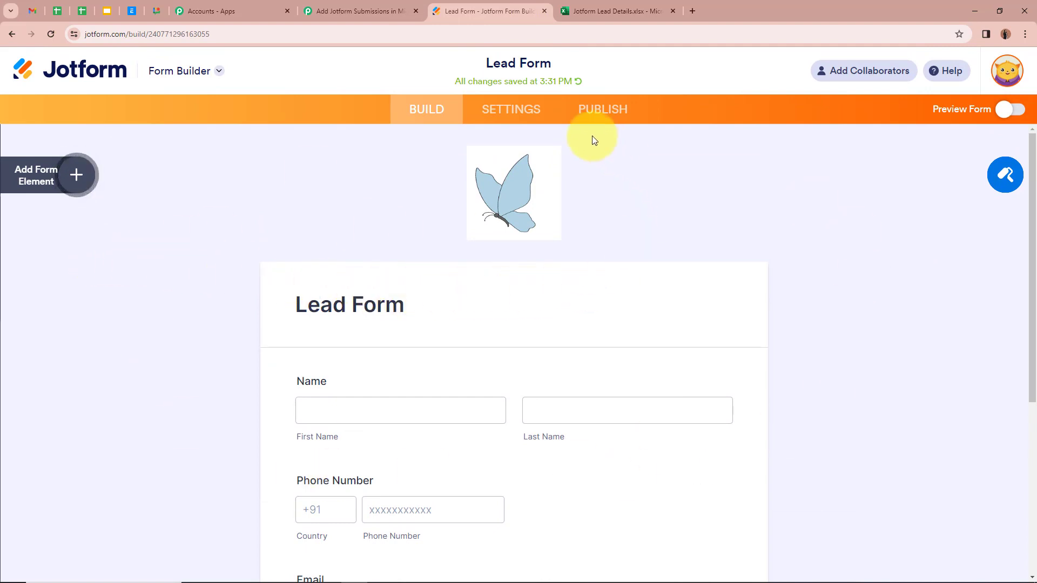
Find the WebHooks integration under the Lead Form's Settings > Integrations
left_click(527, 109)
left_click(110, 165)
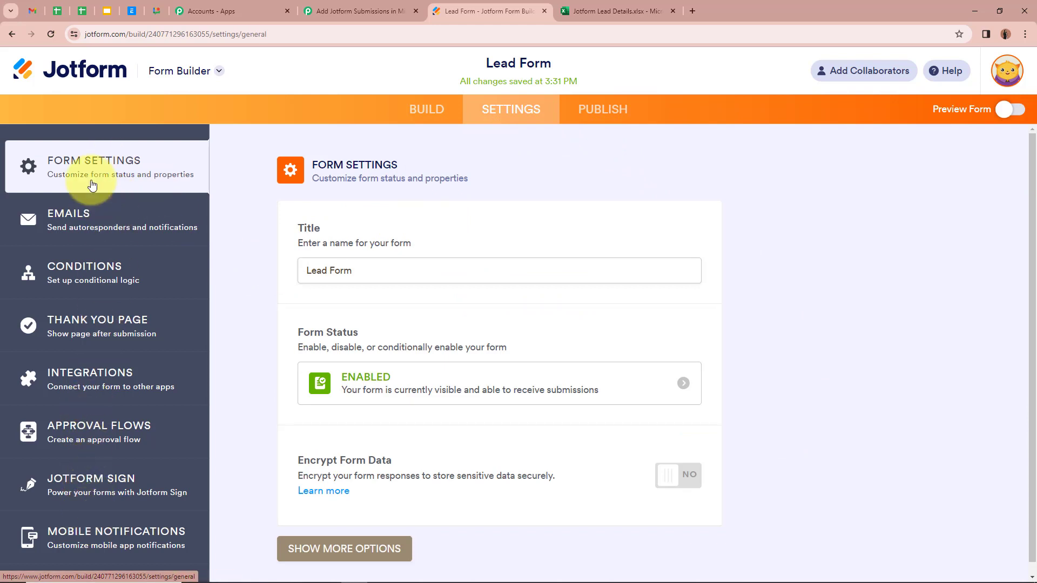
left_click(110, 378)
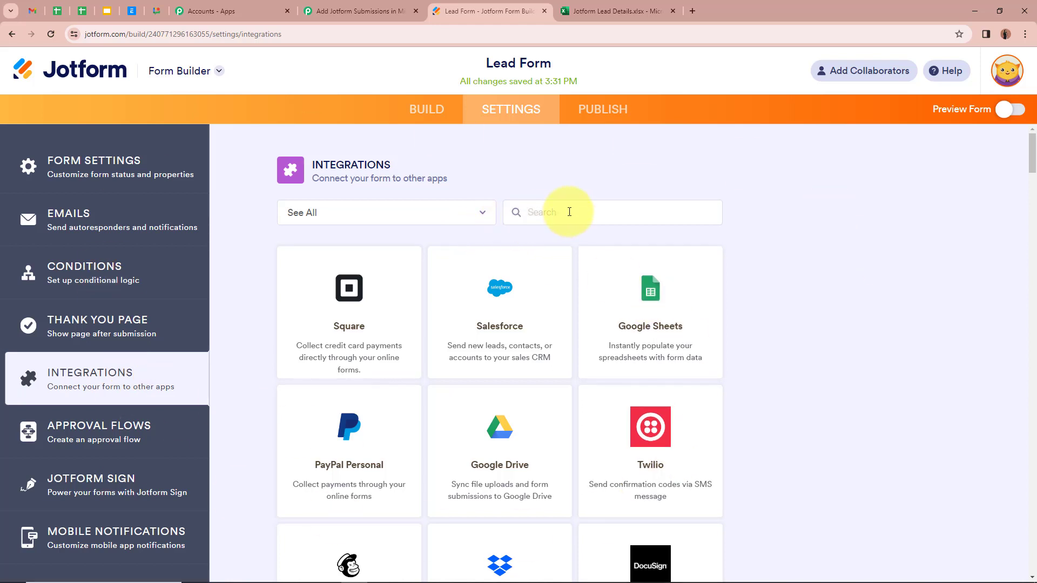
type("We")
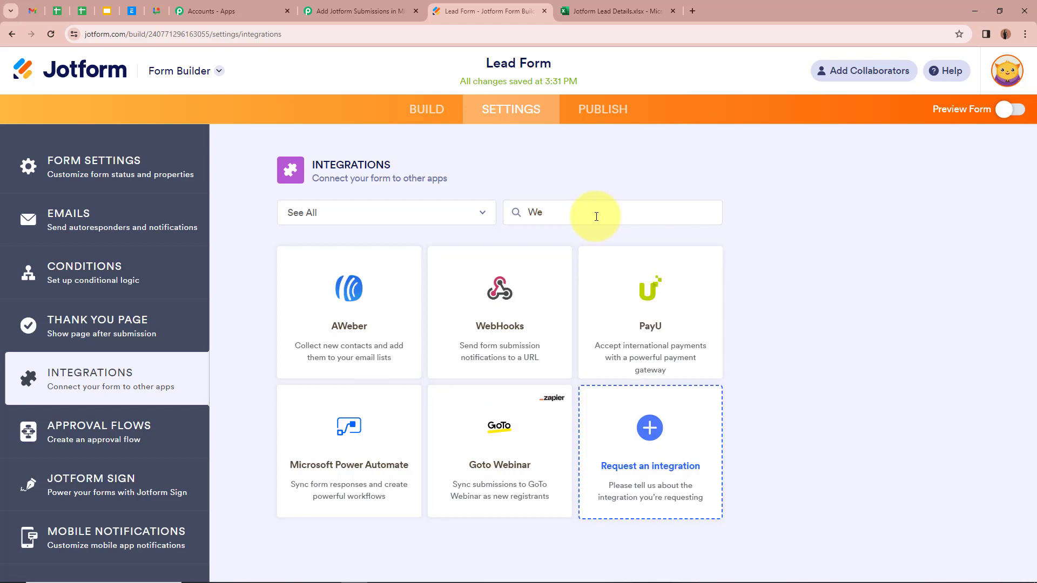
left_click(514, 340)
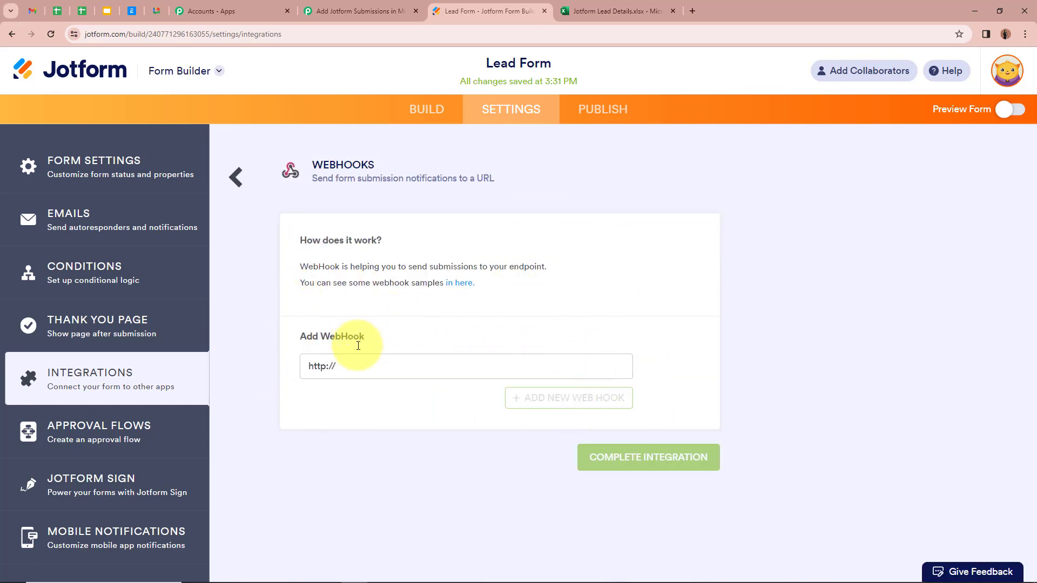
left_click_drag(372, 366, 215, 362)
key("BackSpace")
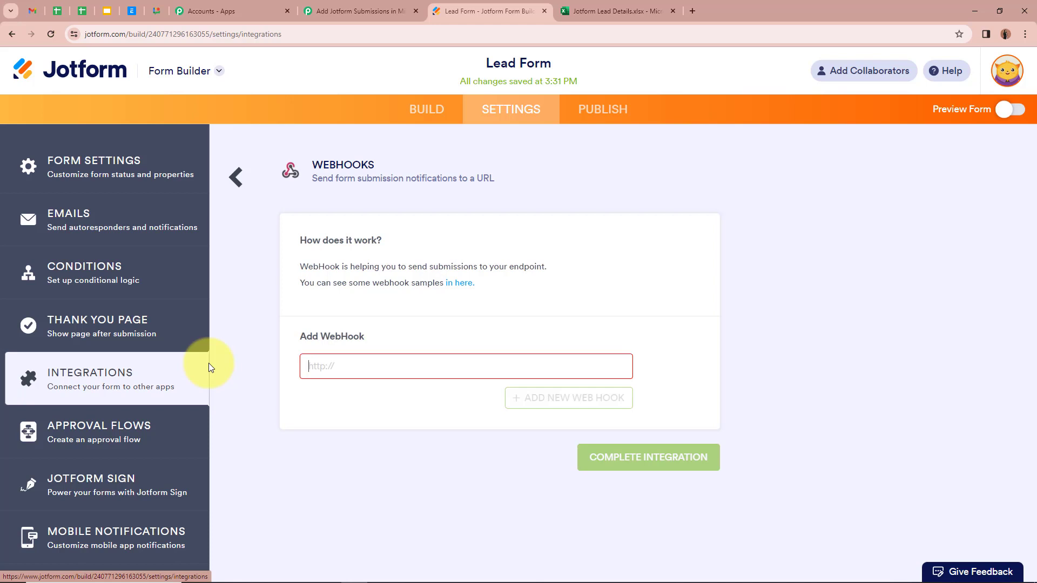
key("ctrl+v")
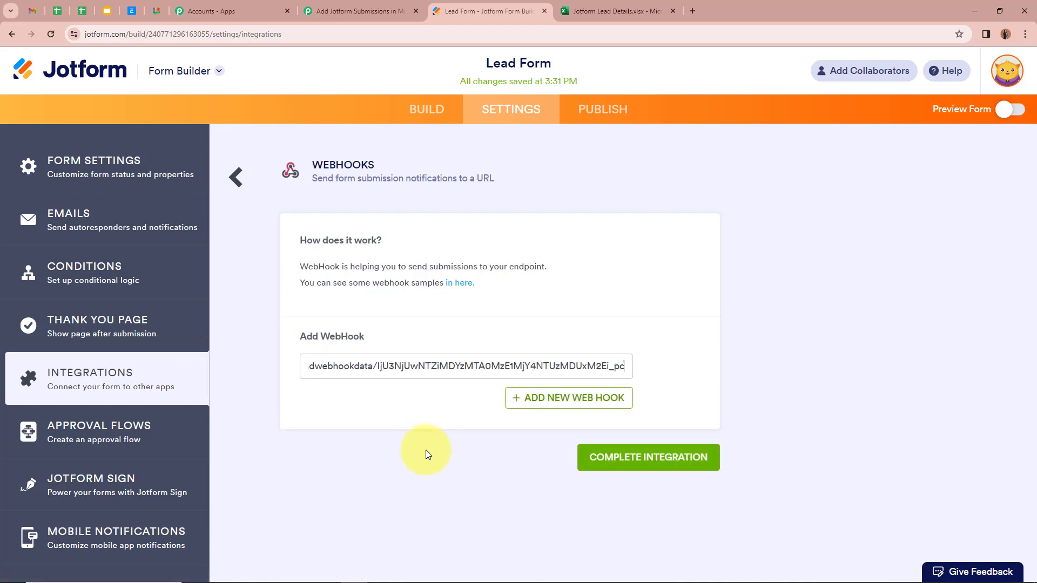
left_click(662, 456)
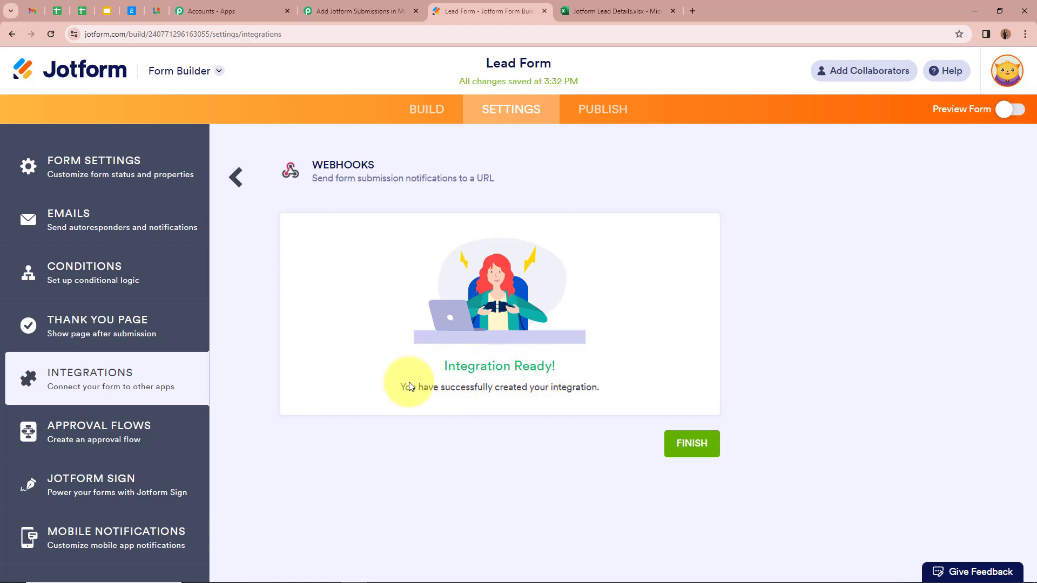
left_click(690, 443)
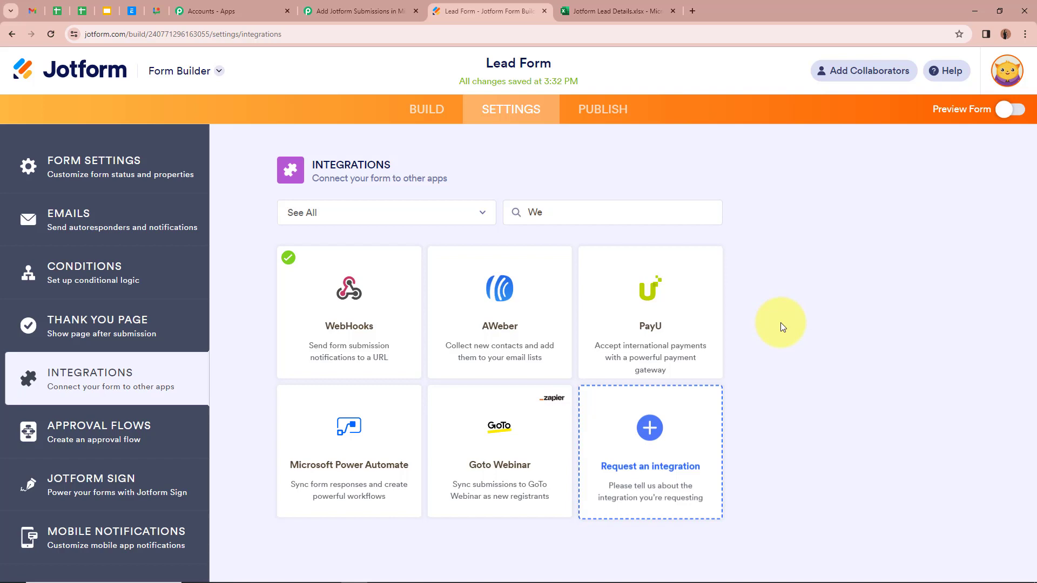
left_click(418, 3)
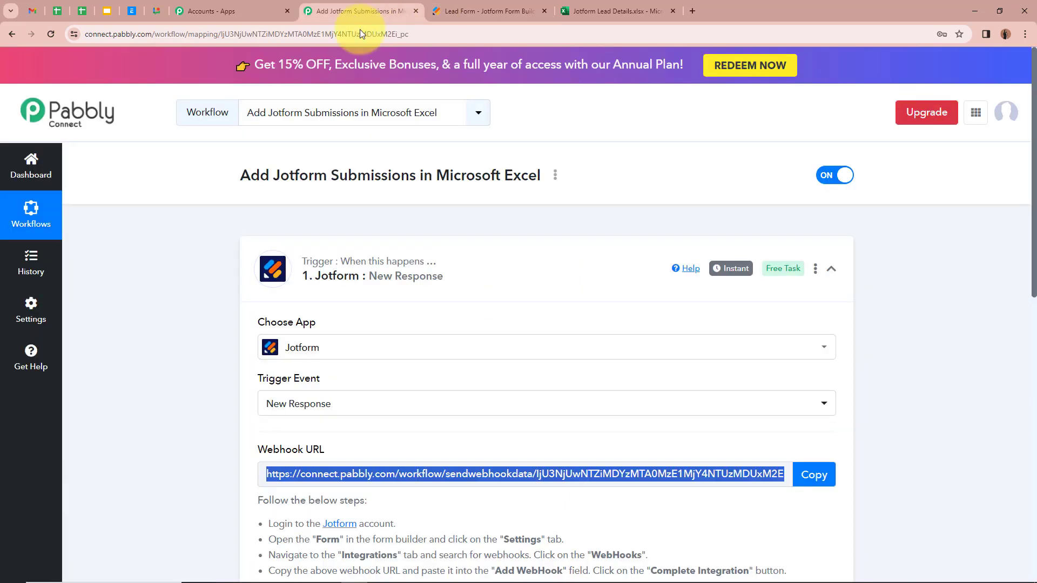
Review the Lead Form in BUILD view, then show its PUBLISH page with the direct link
scroll(221, 309, "down", 5)
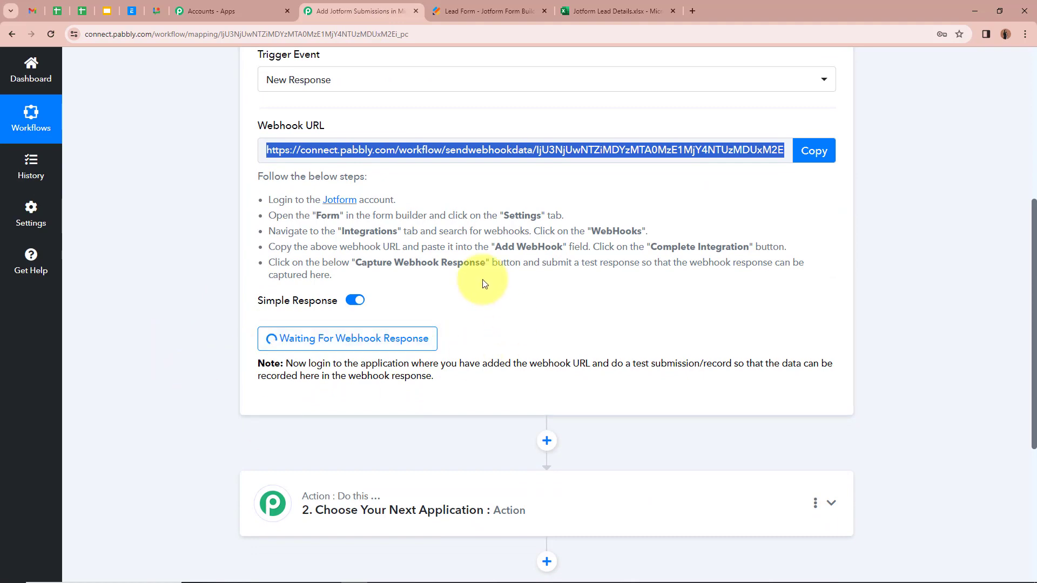
scroll(756, 380, "up", 3)
scroll(756, 382, "up", 2)
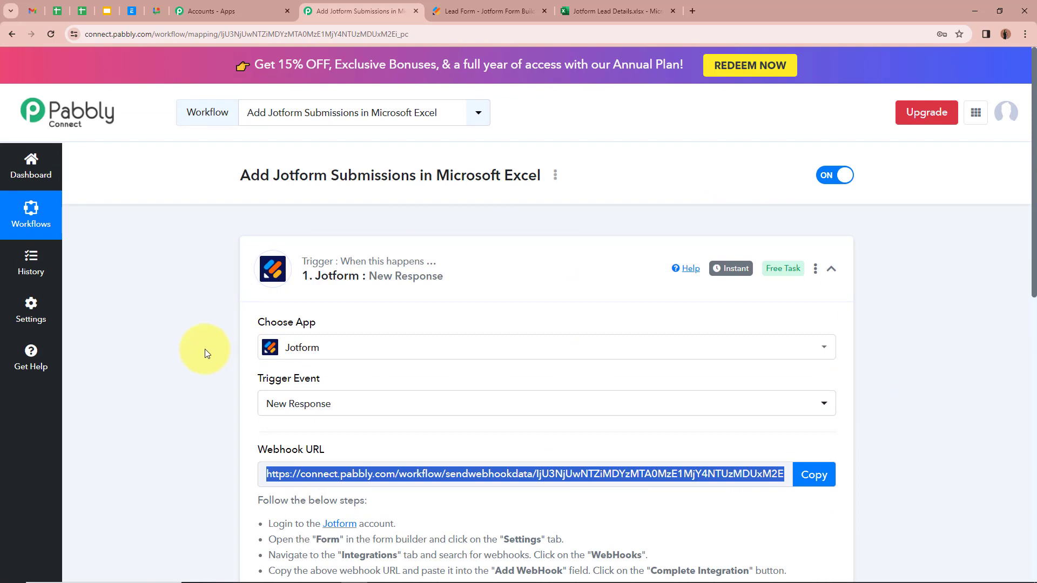
left_click(470, 6)
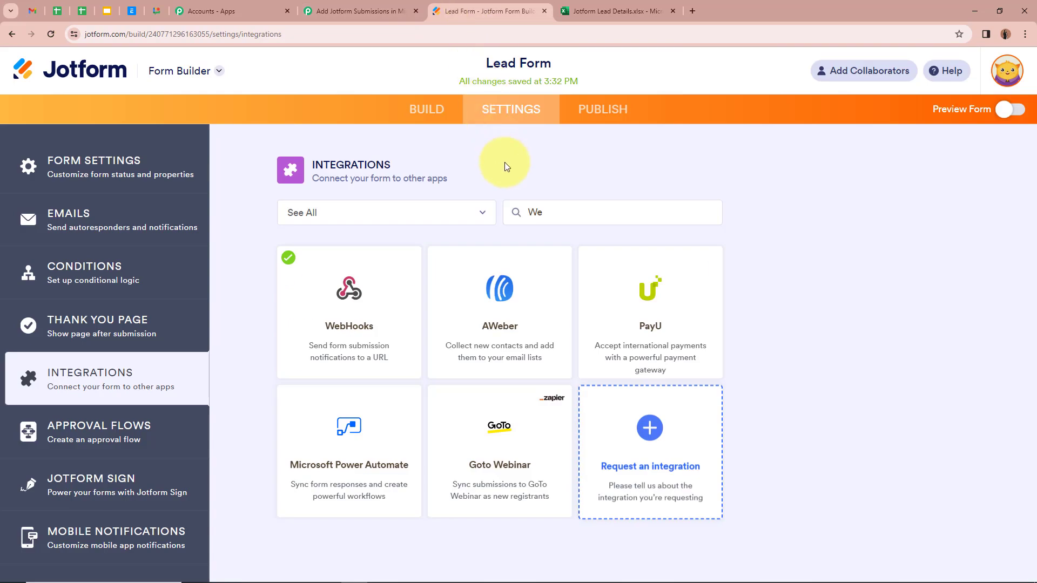
left_click(429, 109)
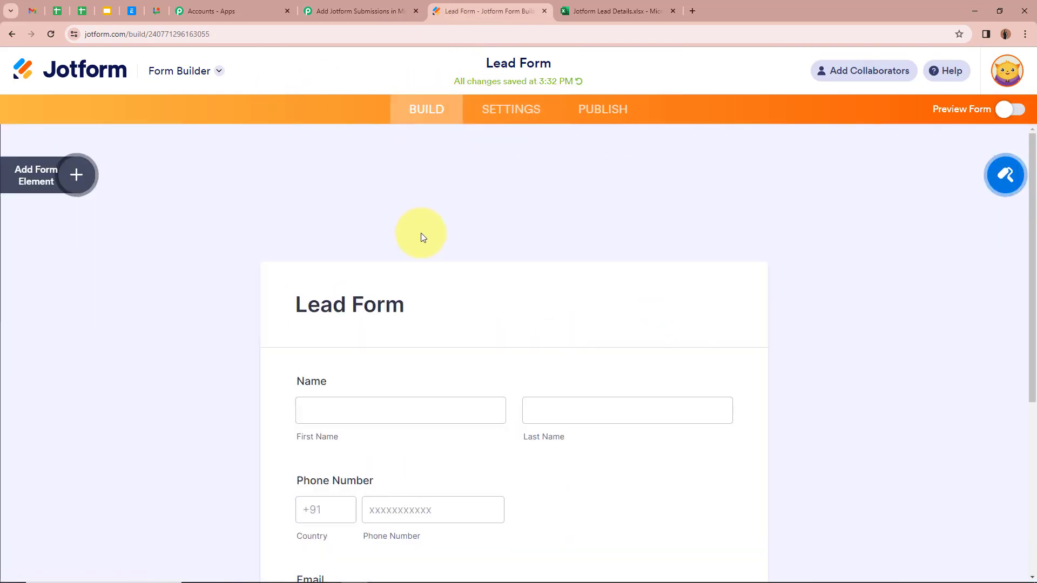
scroll(420, 232, "down", 1)
scroll(523, 321, "down", 2)
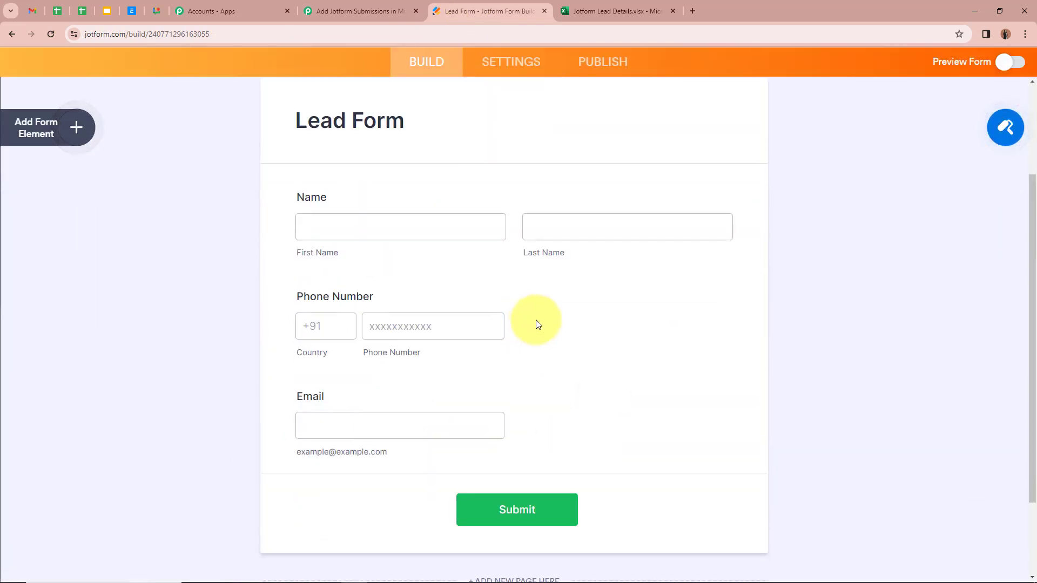
left_click(610, 63)
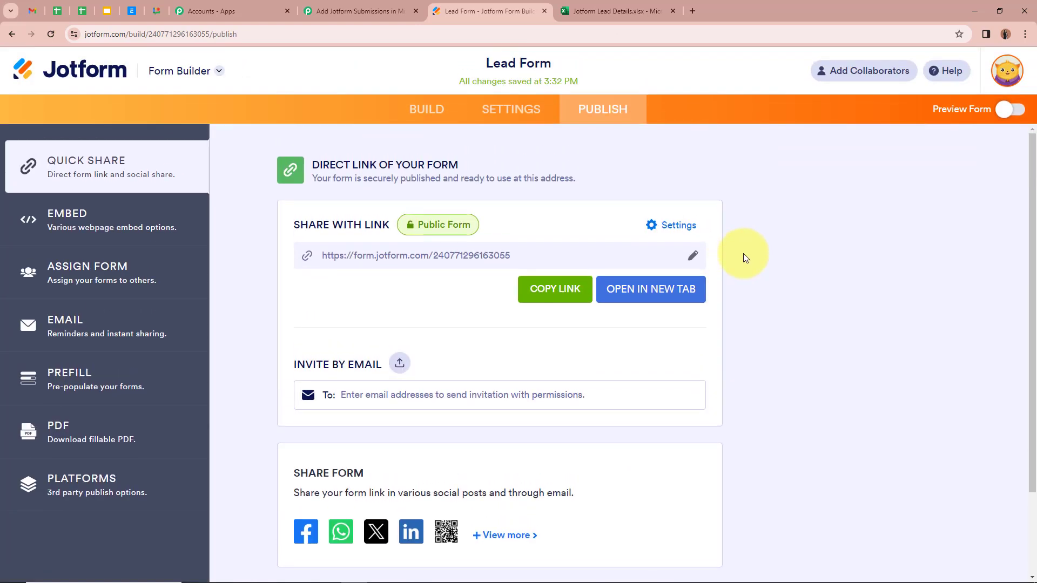
Open the live Lead Form in a new tab and enter a test first and last name
left_click(678, 301)
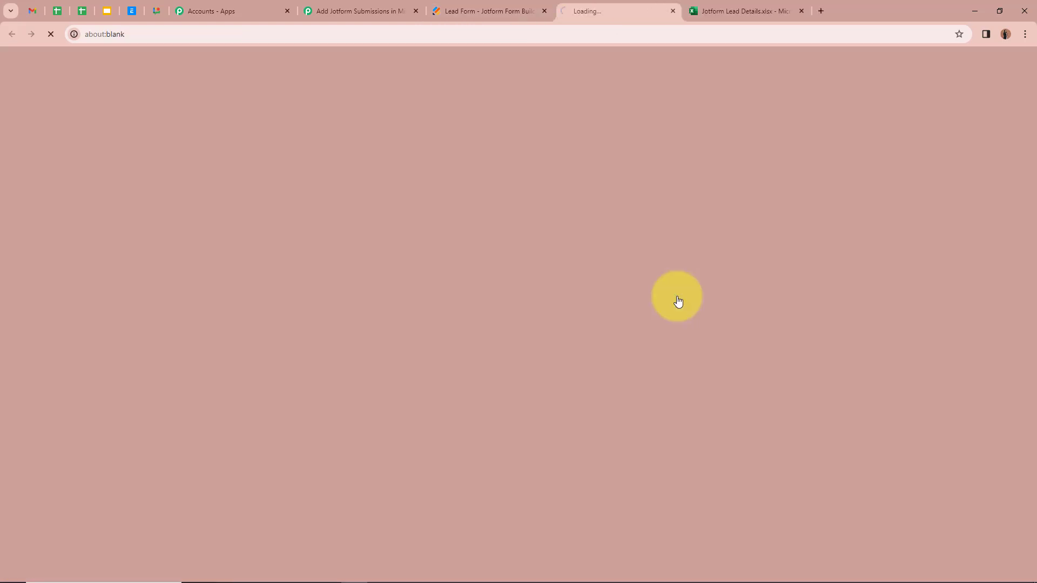
scroll(580, 263, "down", 2)
scroll(580, 263, "up", 1)
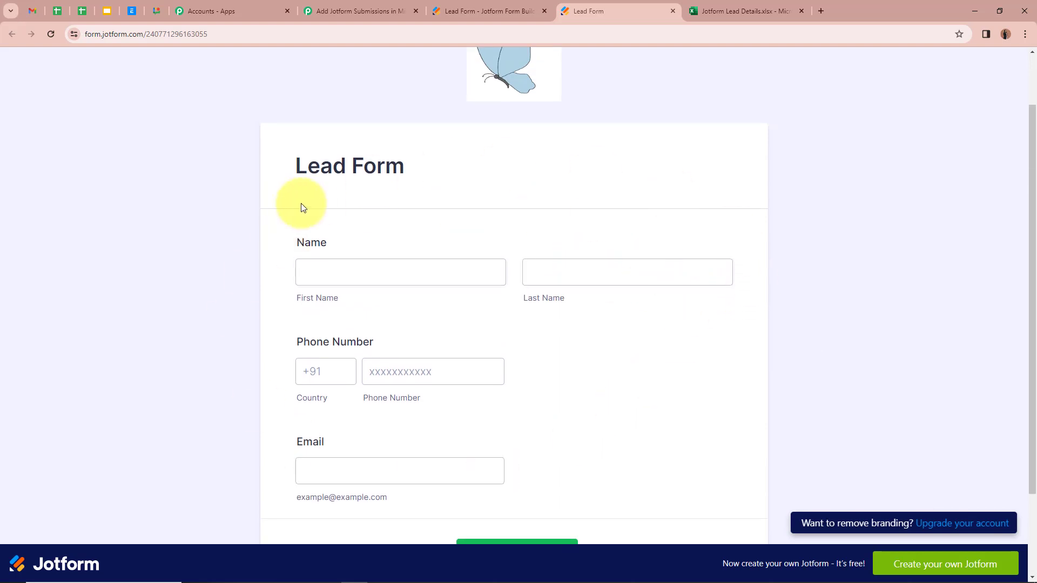
scroll(302, 208, "down", 2)
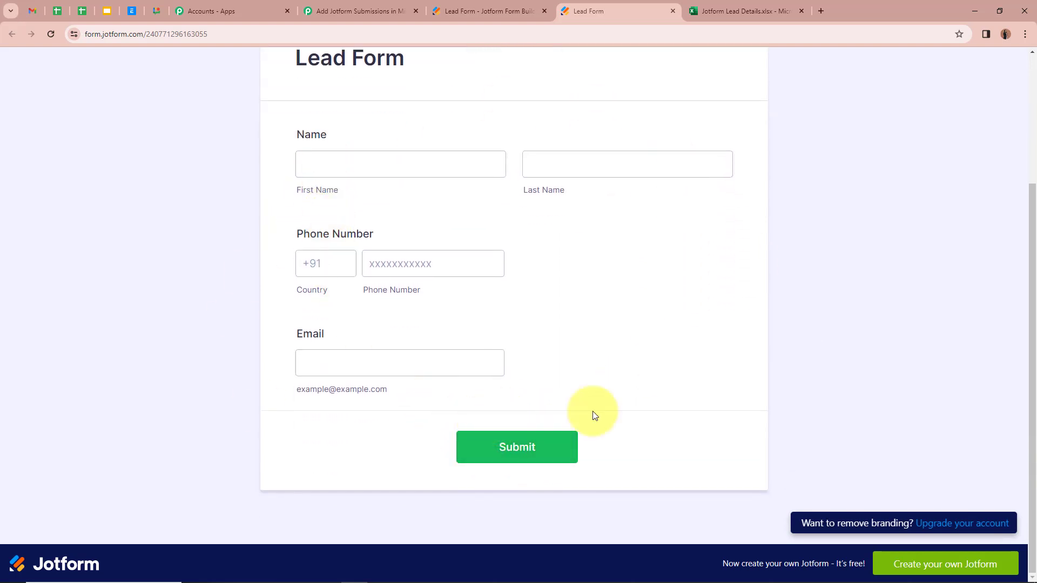
scroll(659, 380, "up", 2)
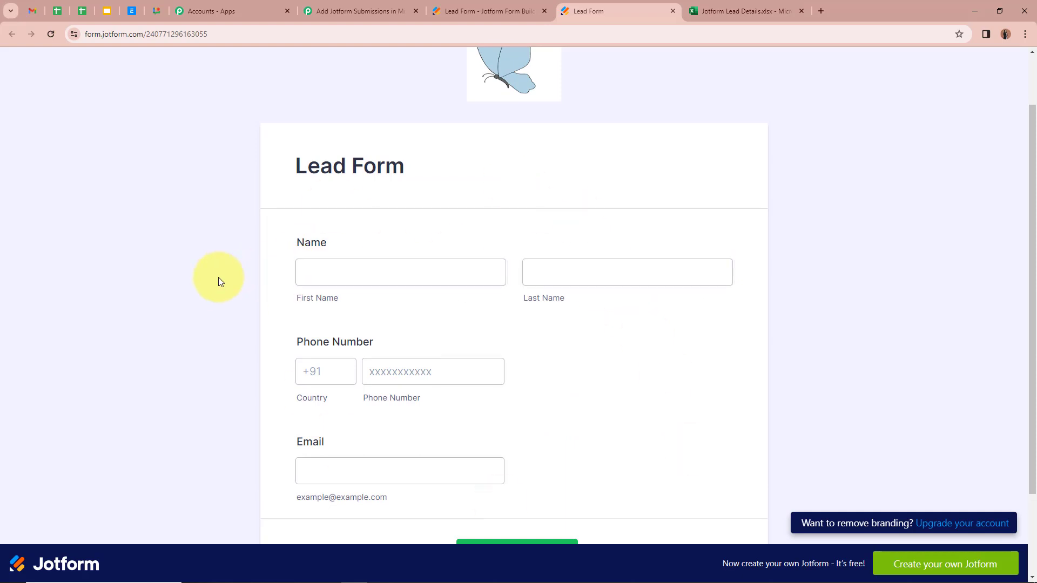
left_click(436, 282)
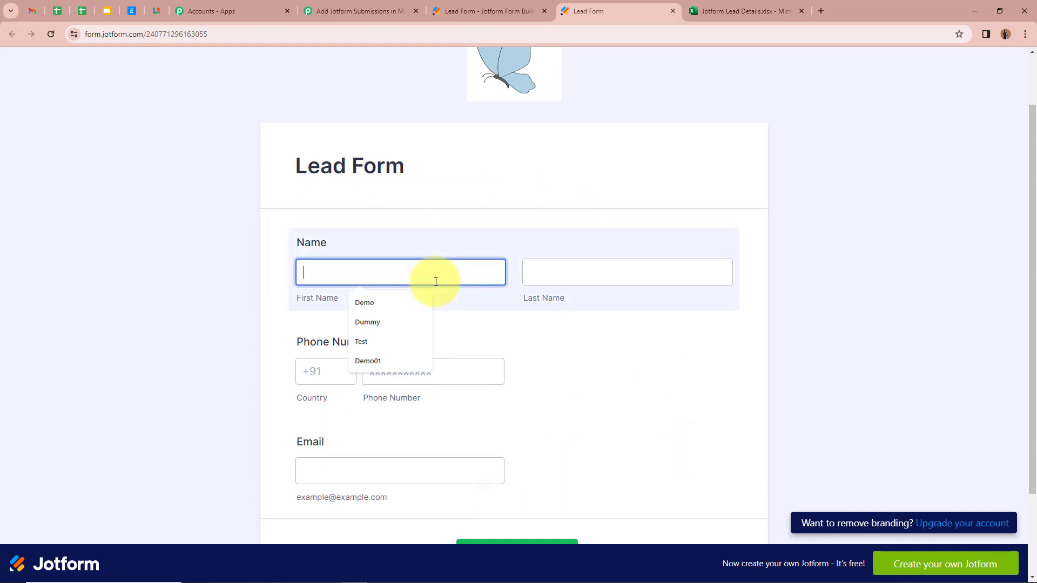
left_click(360, 341)
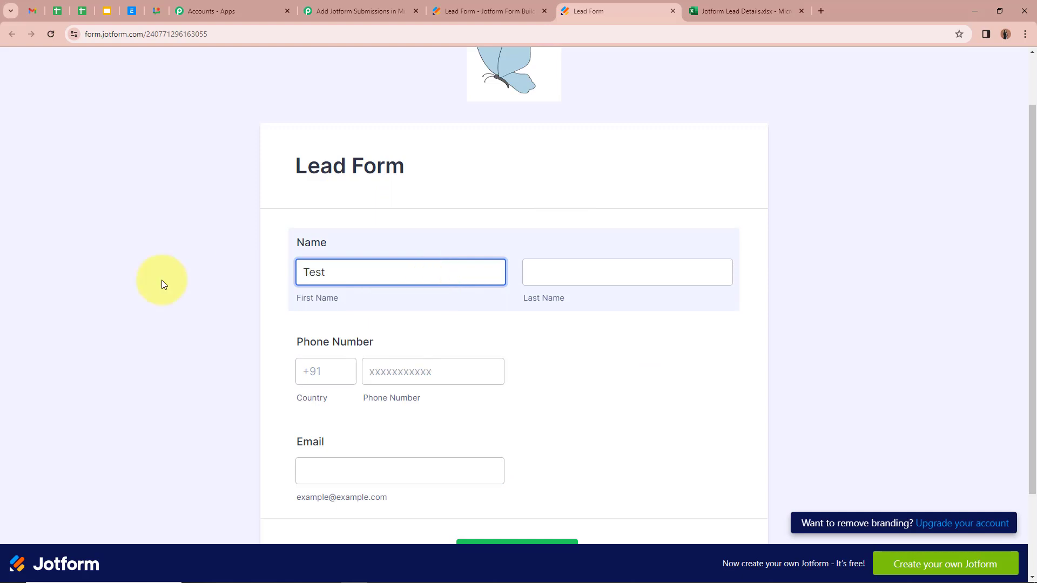
left_click(662, 270)
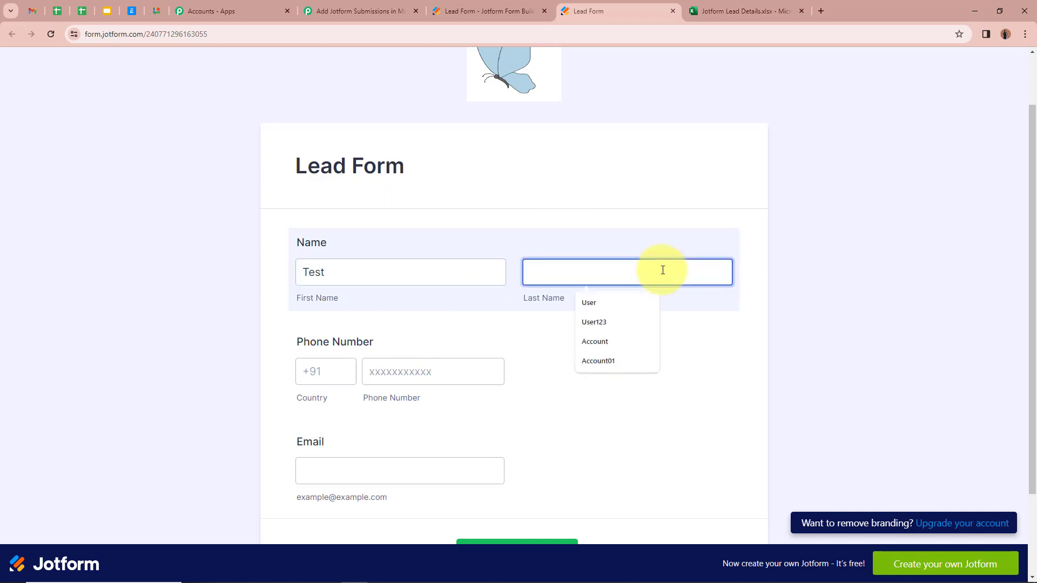
type("User1234")
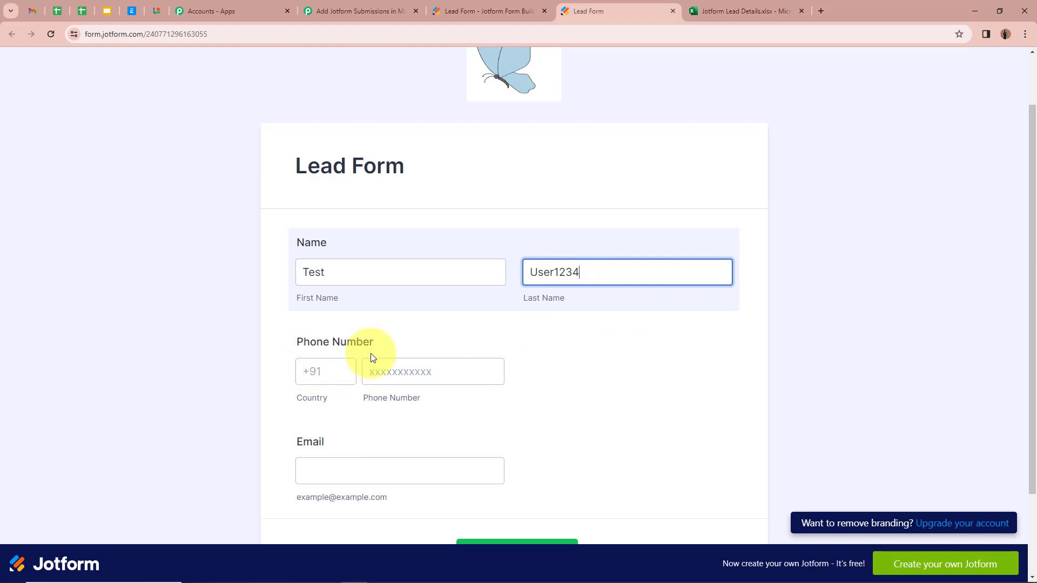
Add a +91 country code, a test phone number and an e-mail address, then submit the entry
left_click(347, 377)
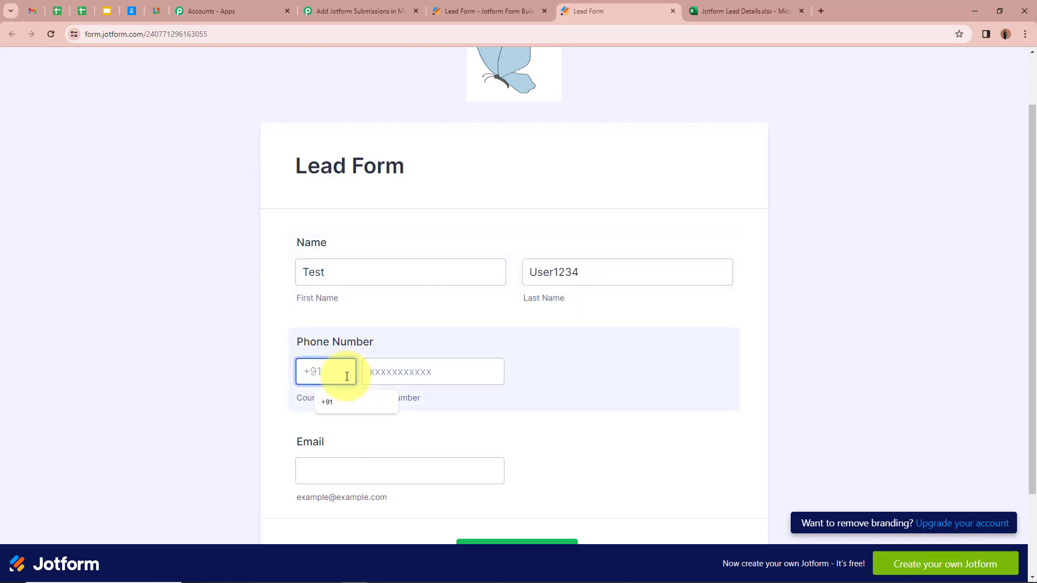
left_click(326, 401)
key("Tab")
type("9696969696")
scroll(199, 318, "down", 1)
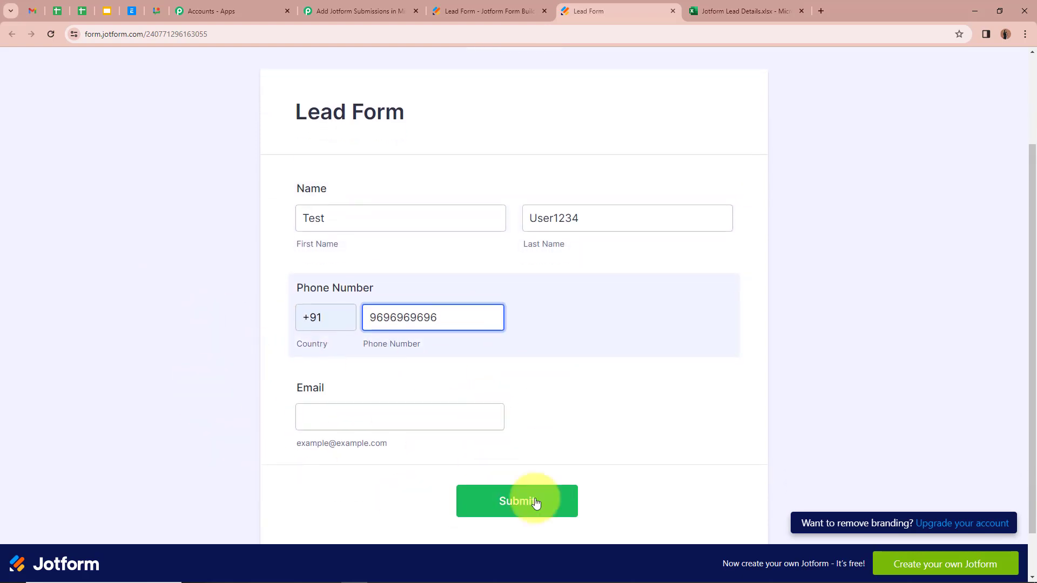
left_click(343, 419)
key("ctrl+v")
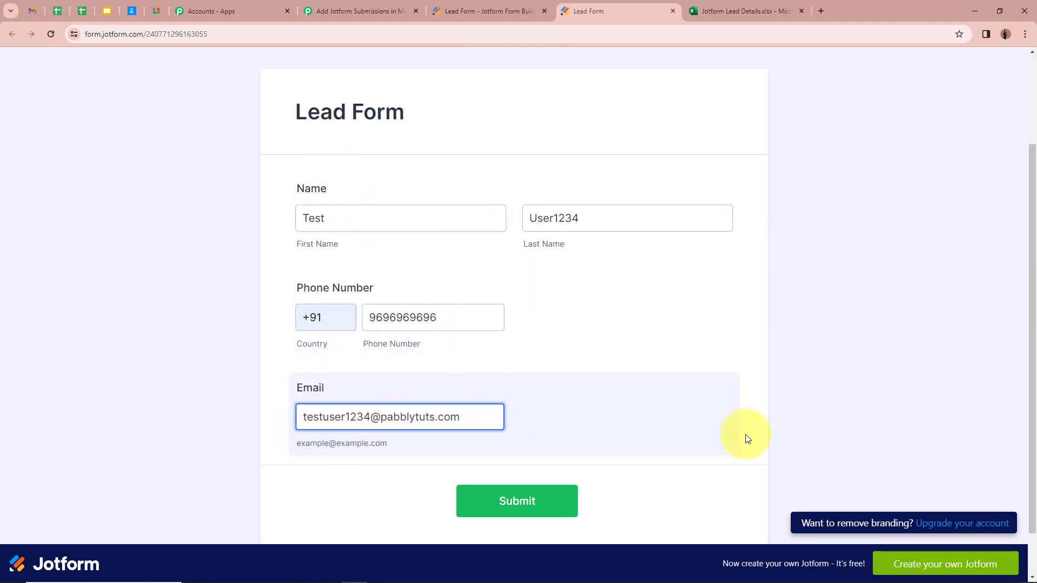
scroll(747, 438, "down", 1)
left_click(559, 453)
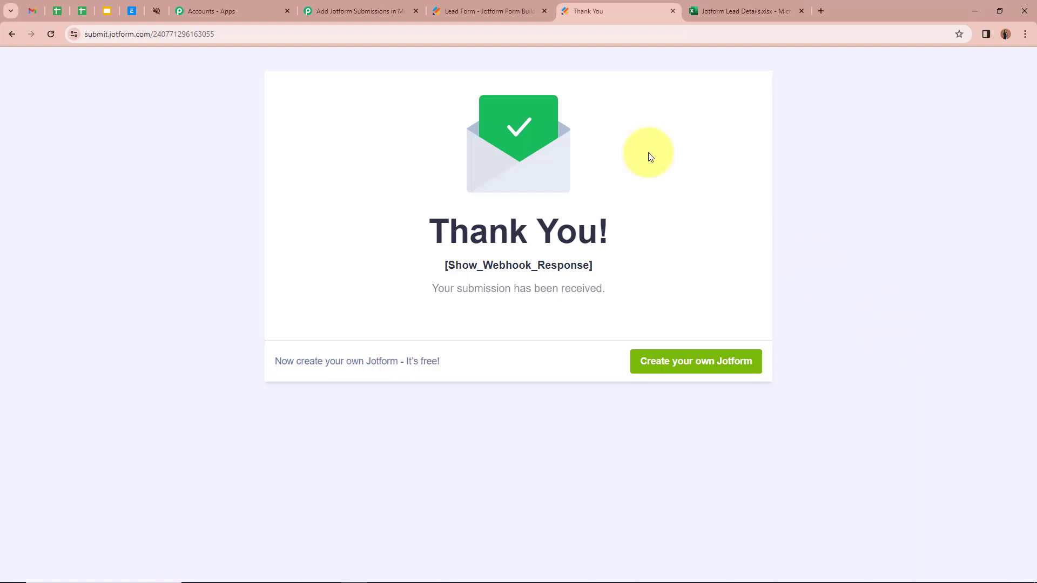
Back in Pabbly, review Response A's captured first name, last name, phone and e-mail fields
left_click(361, 11)
scroll(242, 278, "down", 3)
scroll(204, 273, "down", 4)
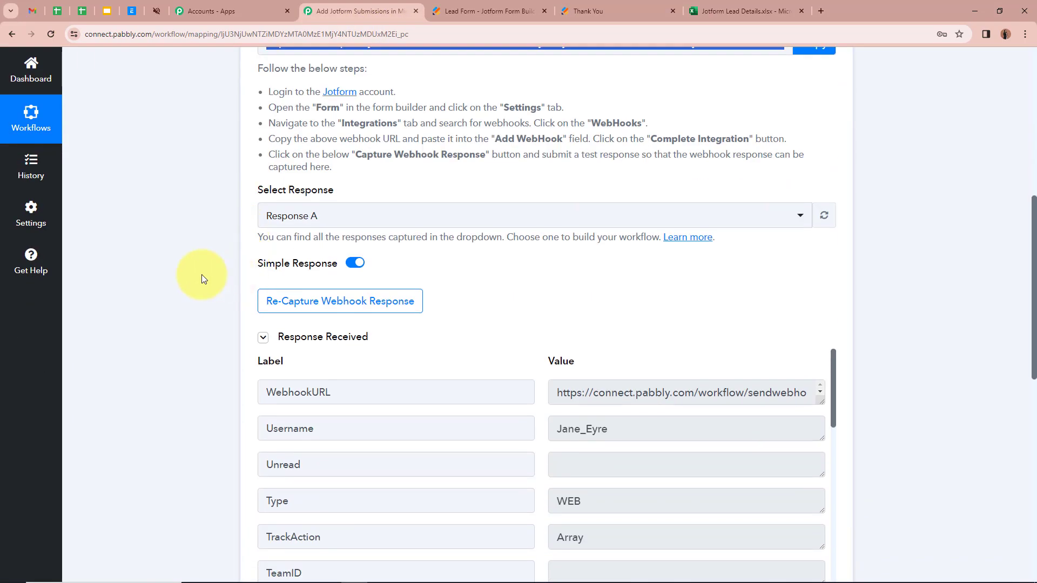
scroll(203, 273, "down", 2)
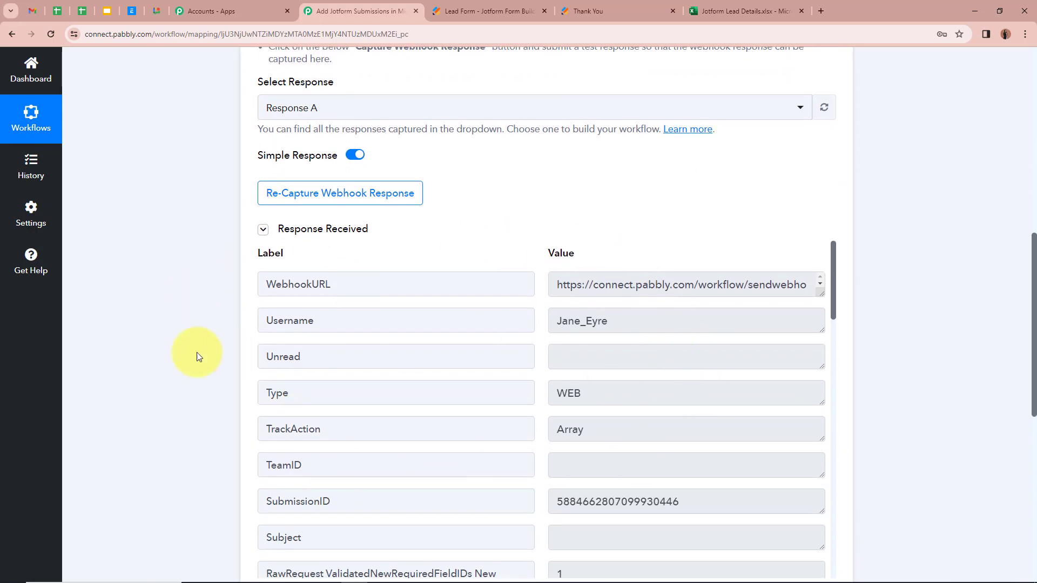
scroll(198, 355, "down", 1)
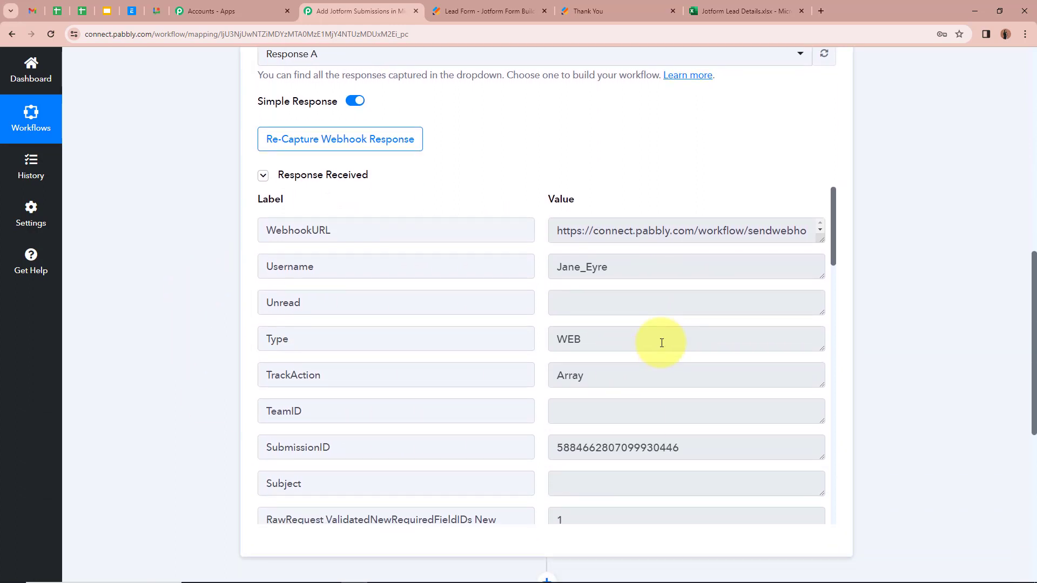
scroll(661, 342, "down", 8)
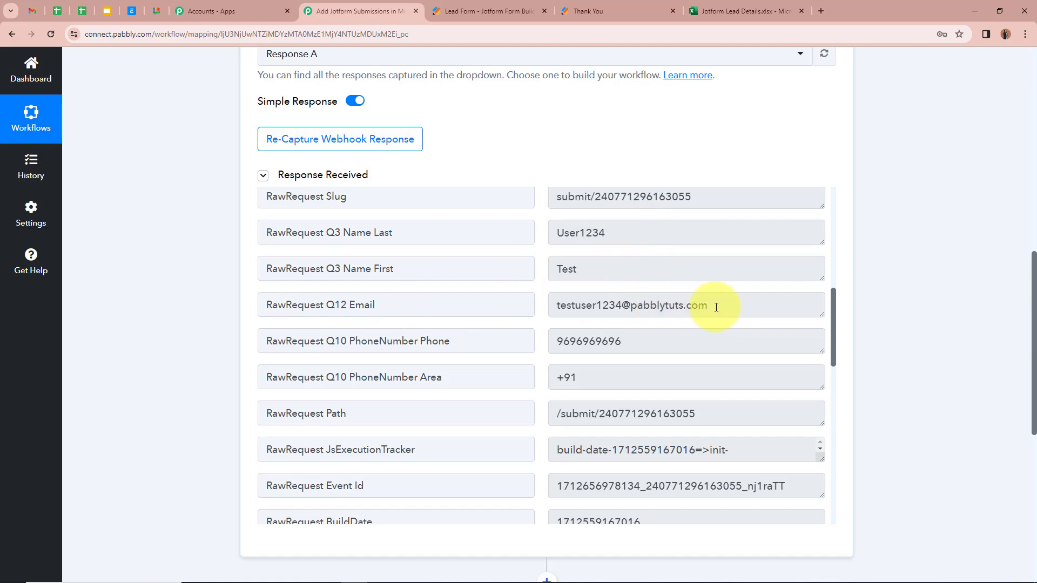
scroll(716, 306, "down", 1)
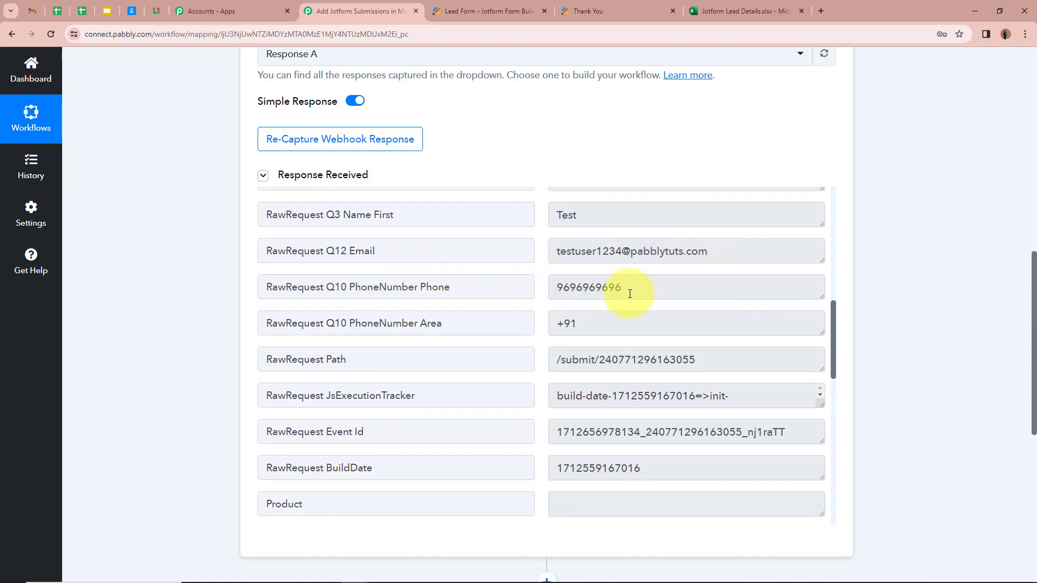
scroll(628, 302, "down", 5)
scroll(629, 302, "up", 13)
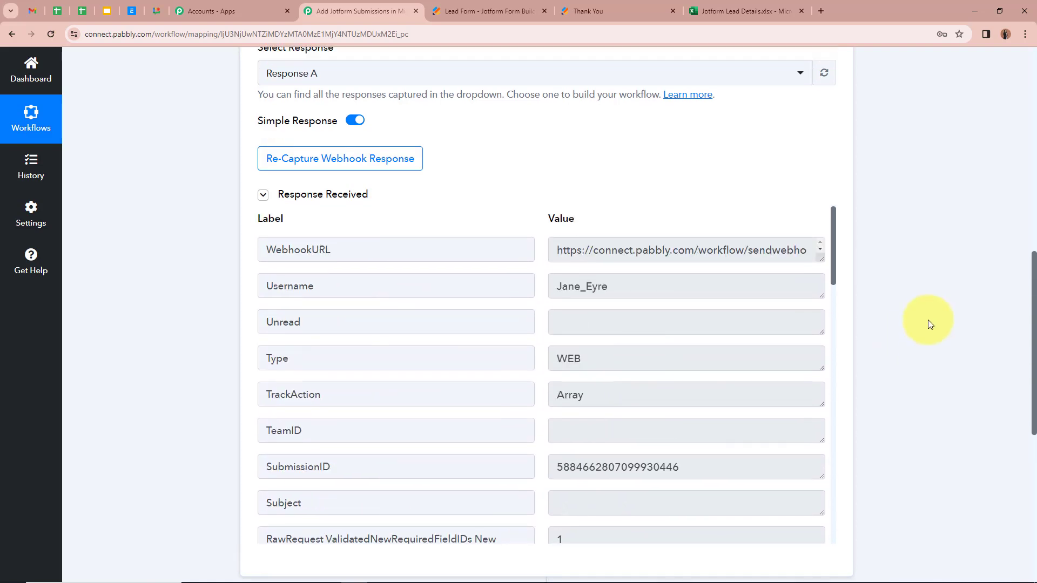
scroll(928, 320, "up", 8)
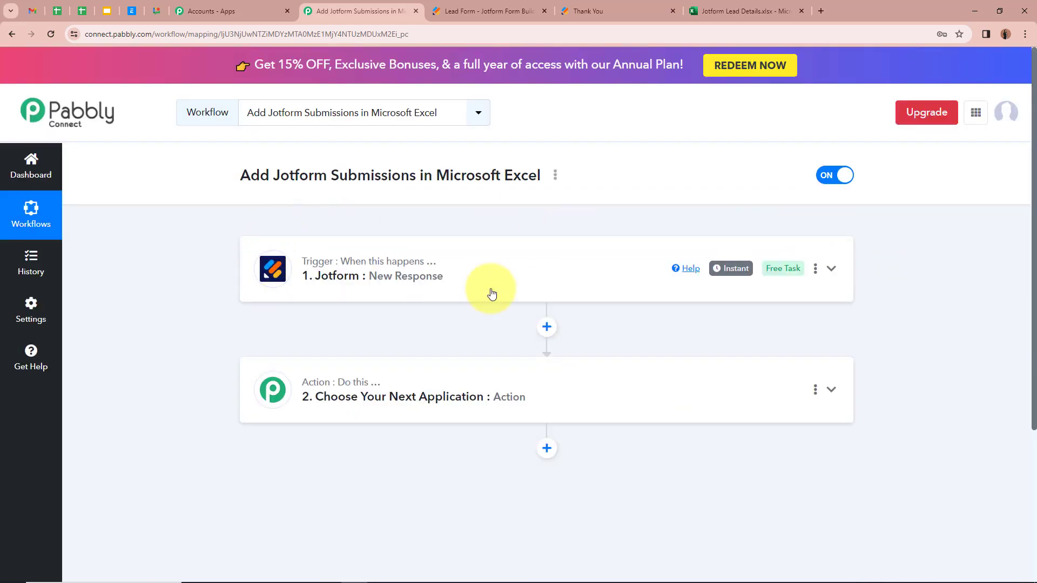
Make the action step Microsoft Excel with the Add Row To Worksheet event, then begin connecting an account
scroll(196, 253, "down", 1)
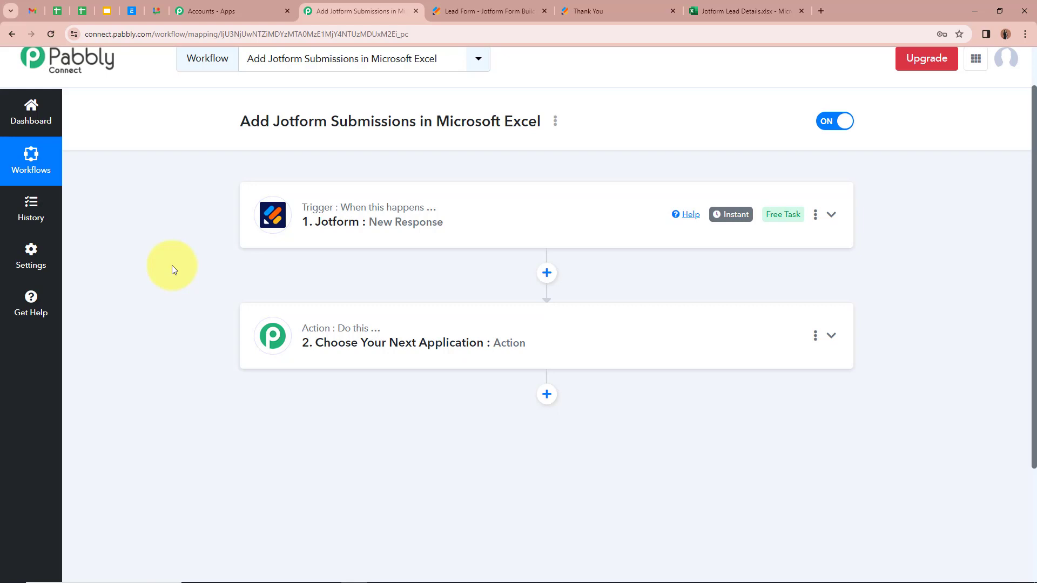
left_click(833, 335)
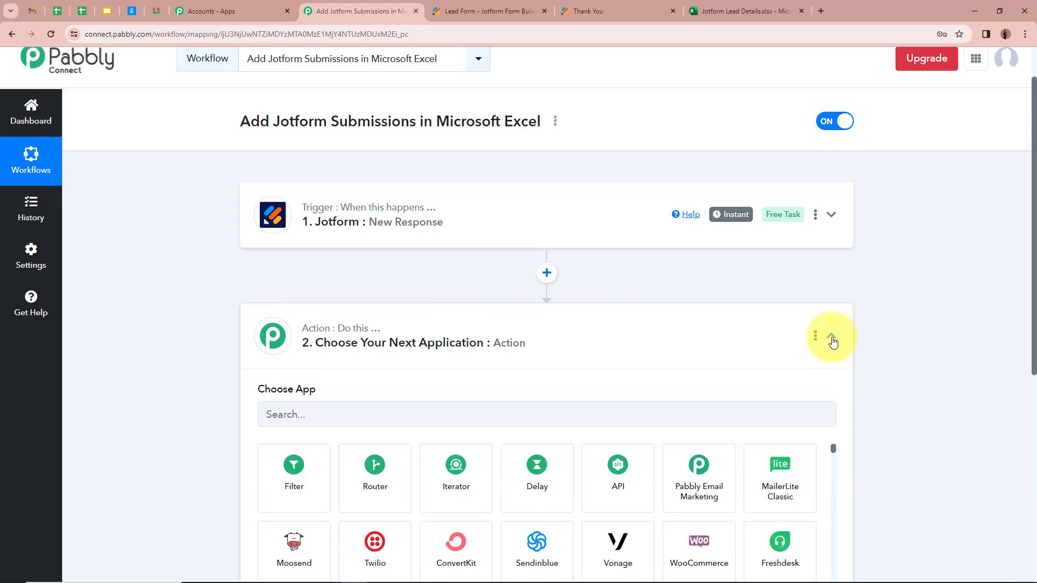
left_click(405, 279)
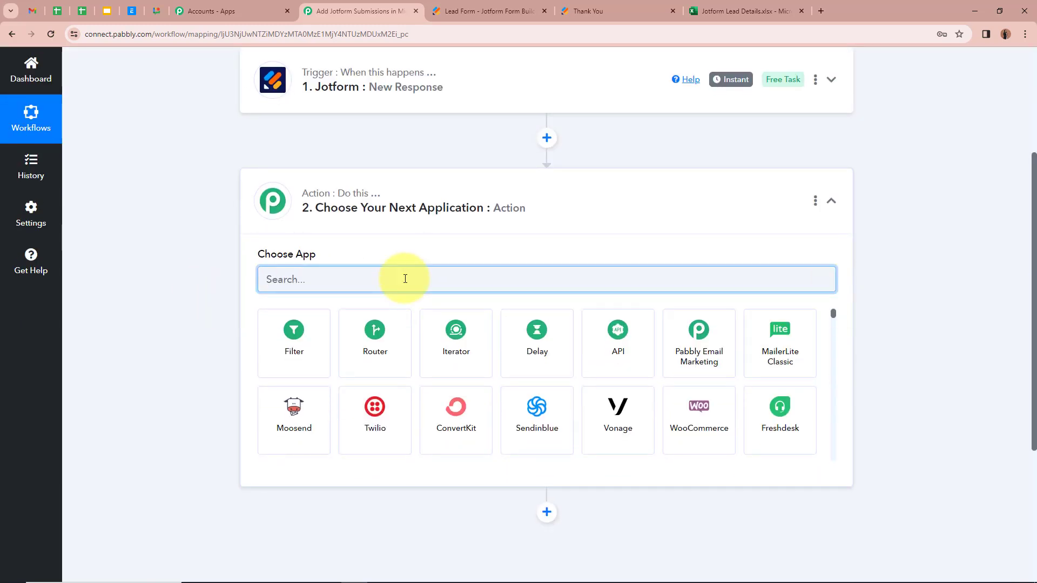
type("Micr")
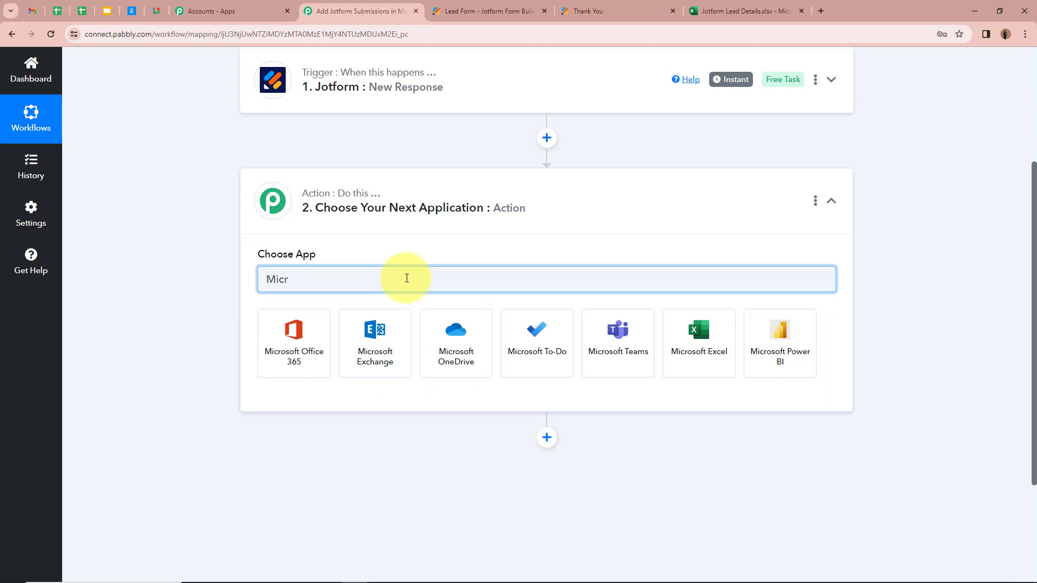
left_click(699, 337)
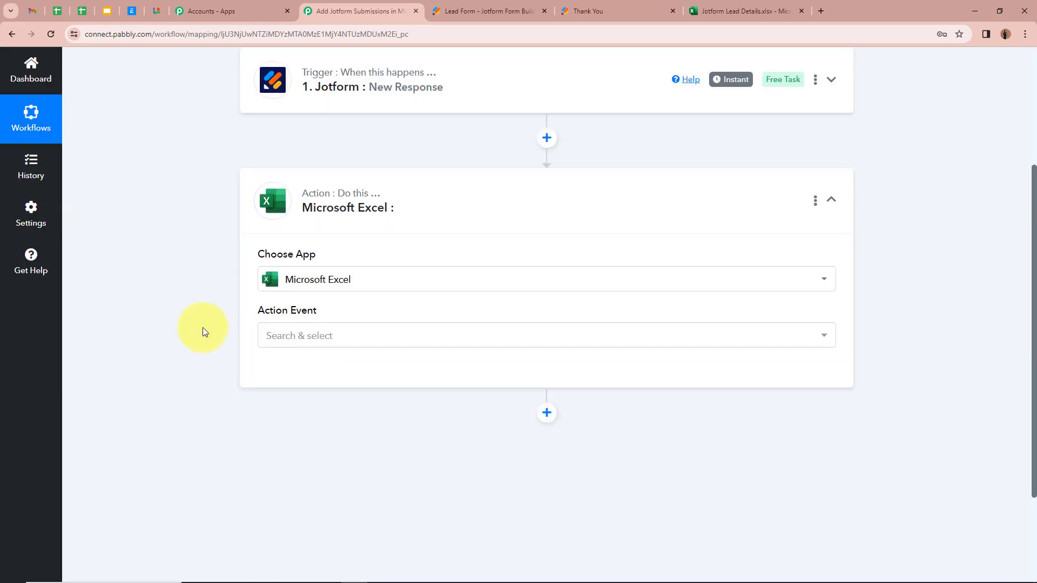
left_click(429, 344)
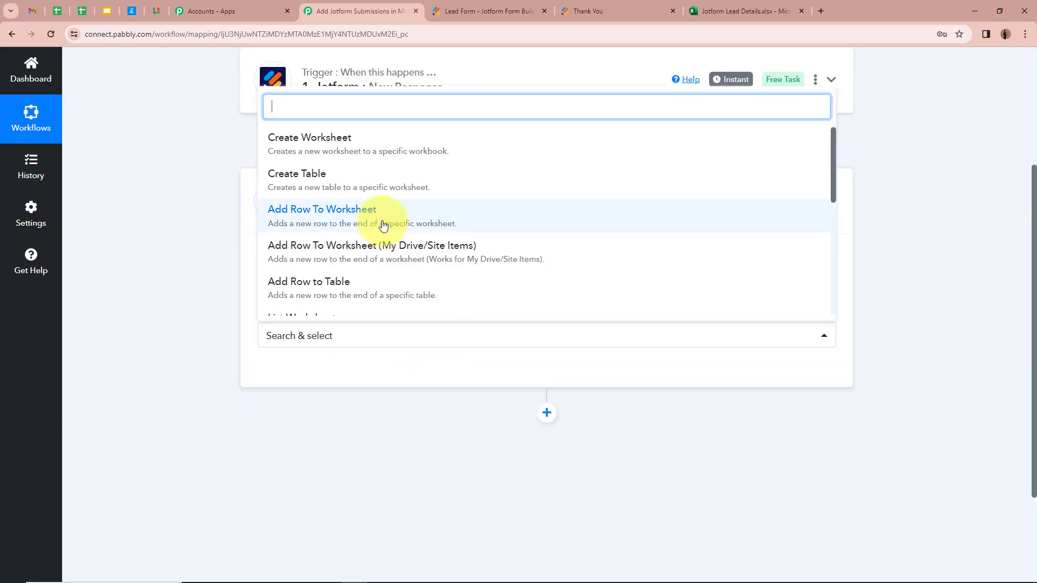
left_click(431, 221)
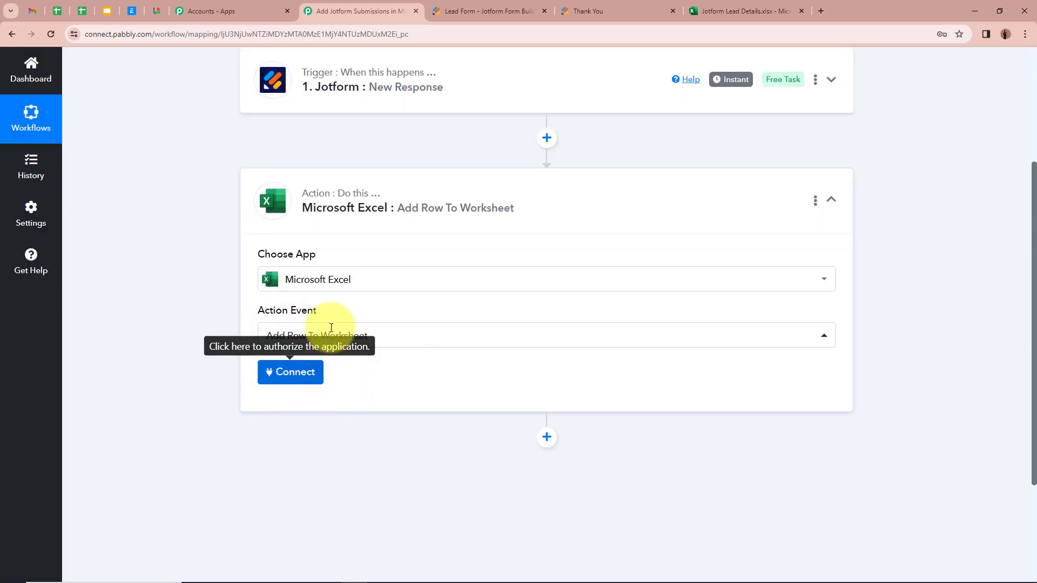
left_click(296, 376)
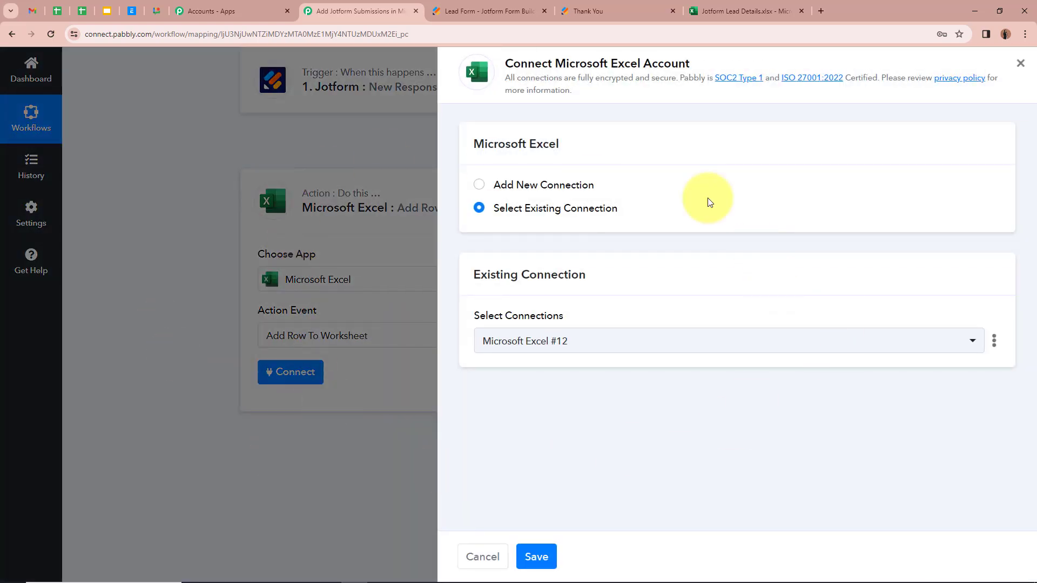
Add a new Microsoft Excel connection, accepting the Microsoft permissions request
left_click(480, 186)
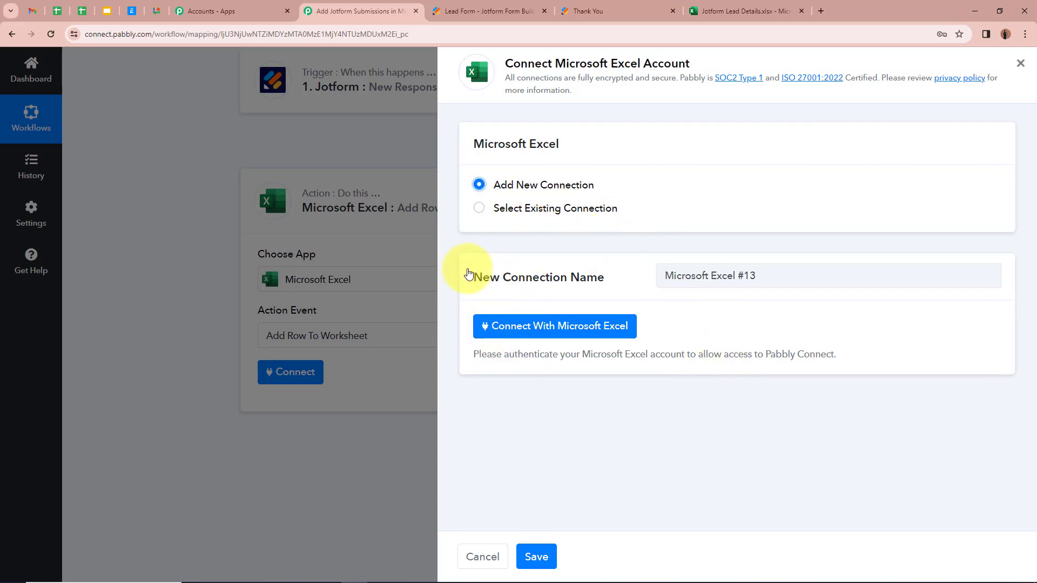
left_click(585, 332)
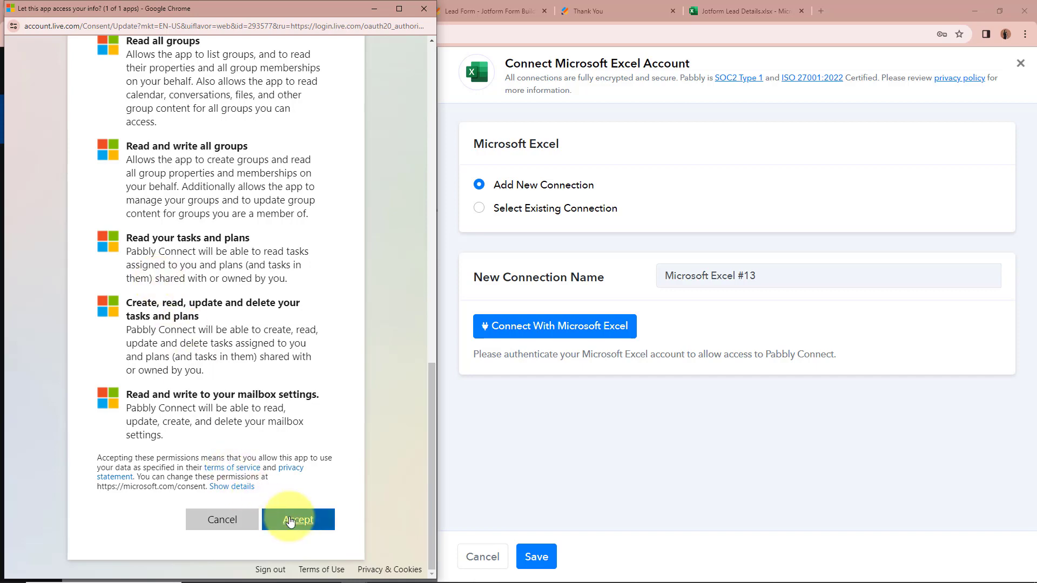
left_click(298, 519)
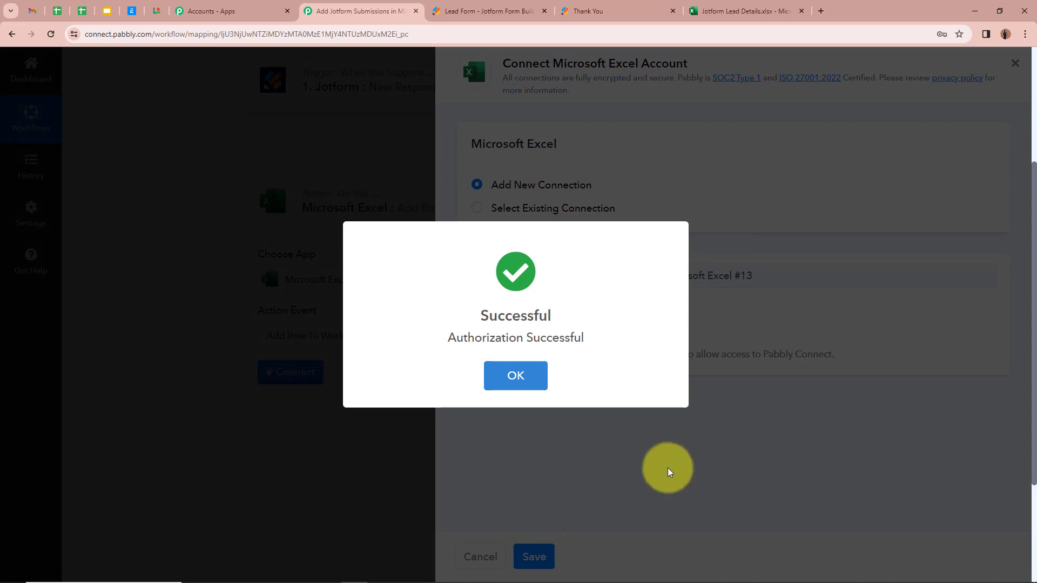
left_click(514, 373)
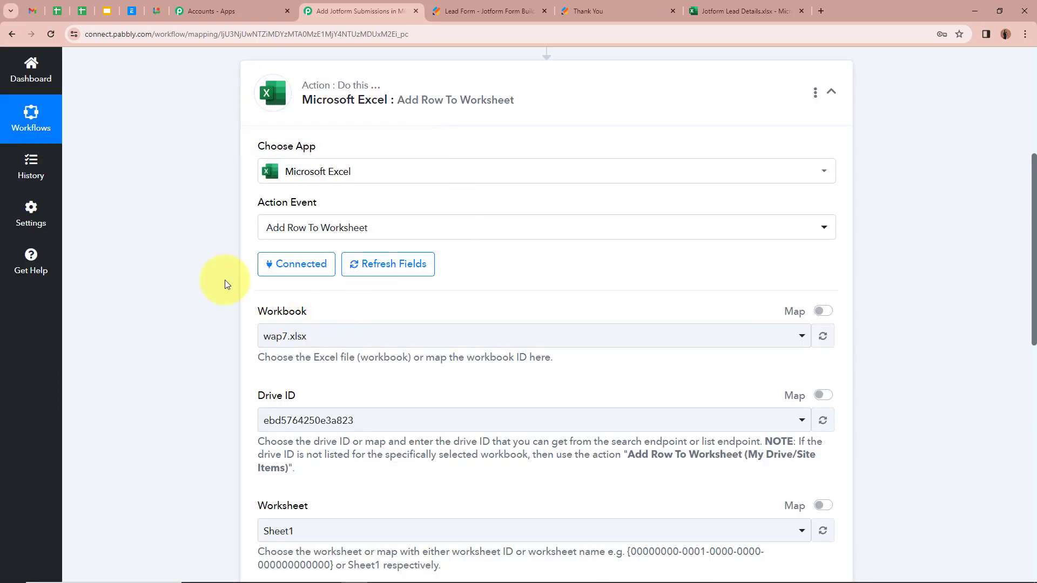
Check the target spreadsheet in Excel, then select Jotform Lead Details.xlsx as the action's workbook
scroll(163, 179, "down", 2)
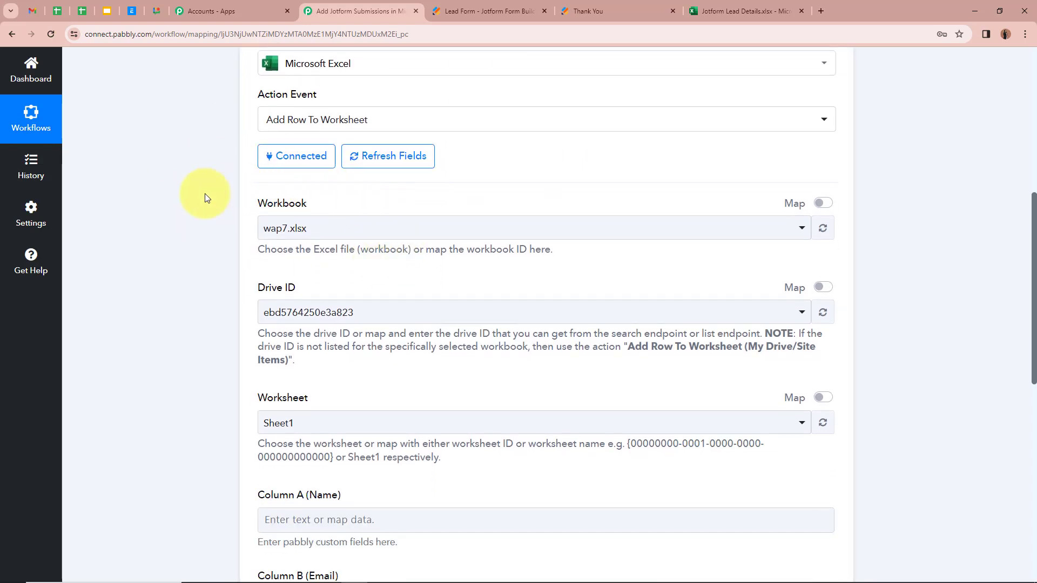
left_click(723, 11)
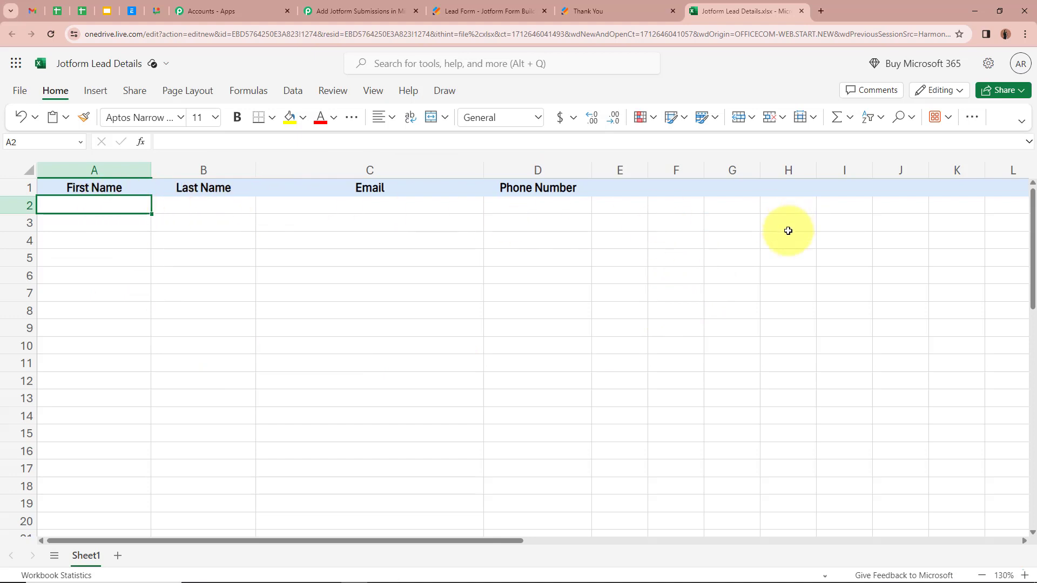
left_click(378, 11)
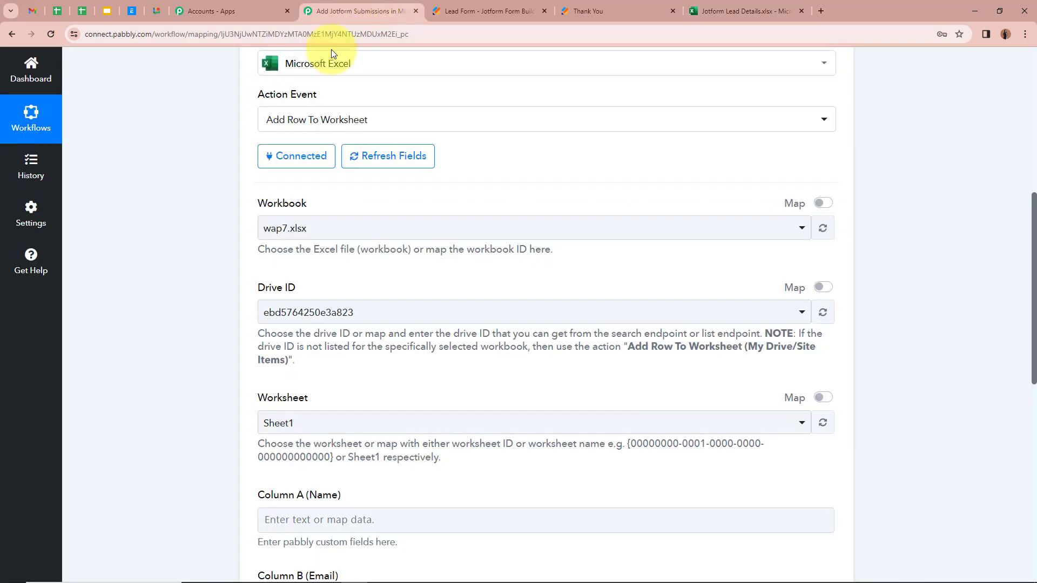
left_click(393, 224)
type("Jot")
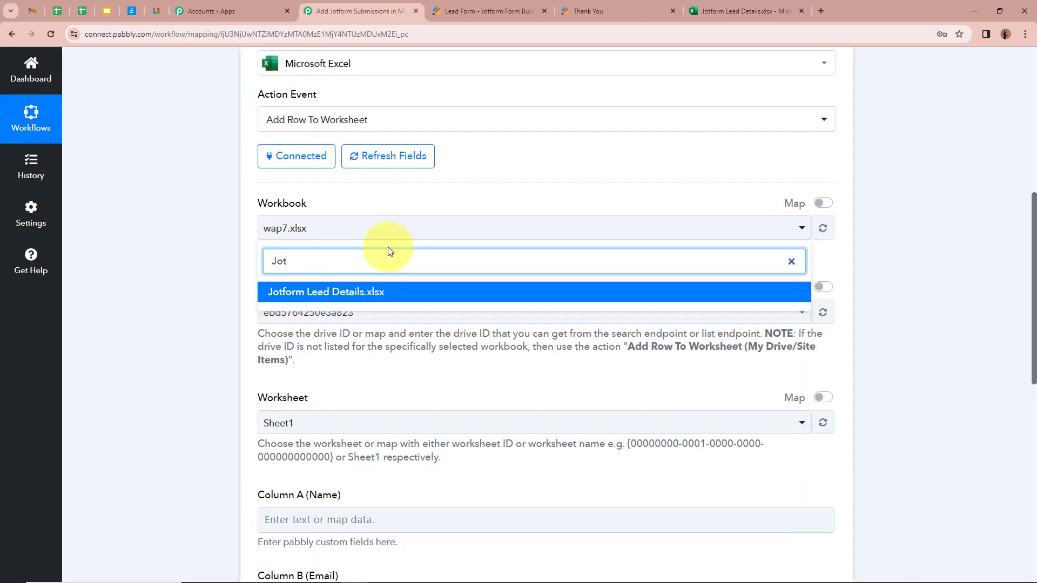
left_click(384, 291)
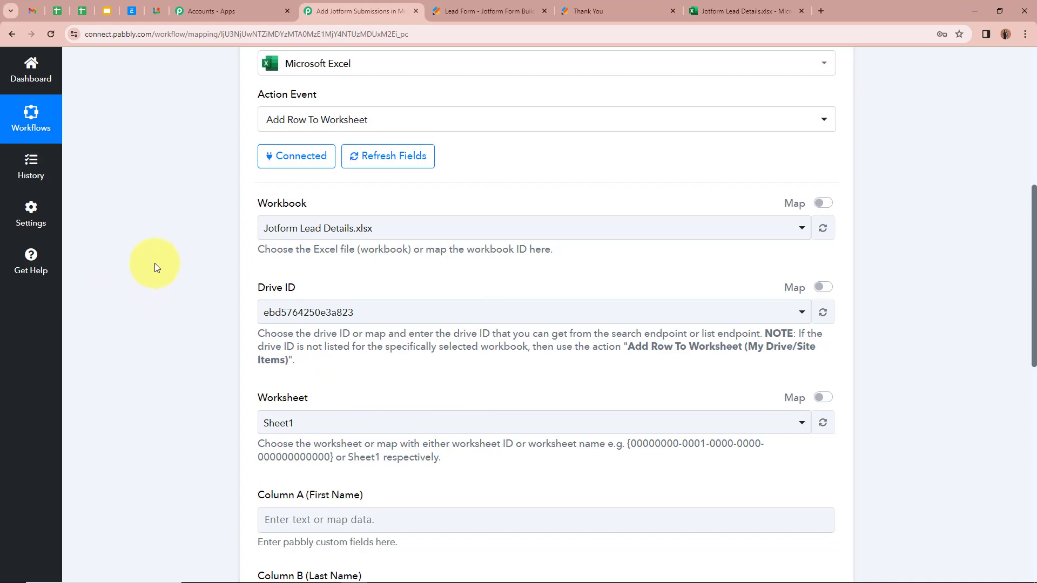
scroll(189, 231, "down", 2)
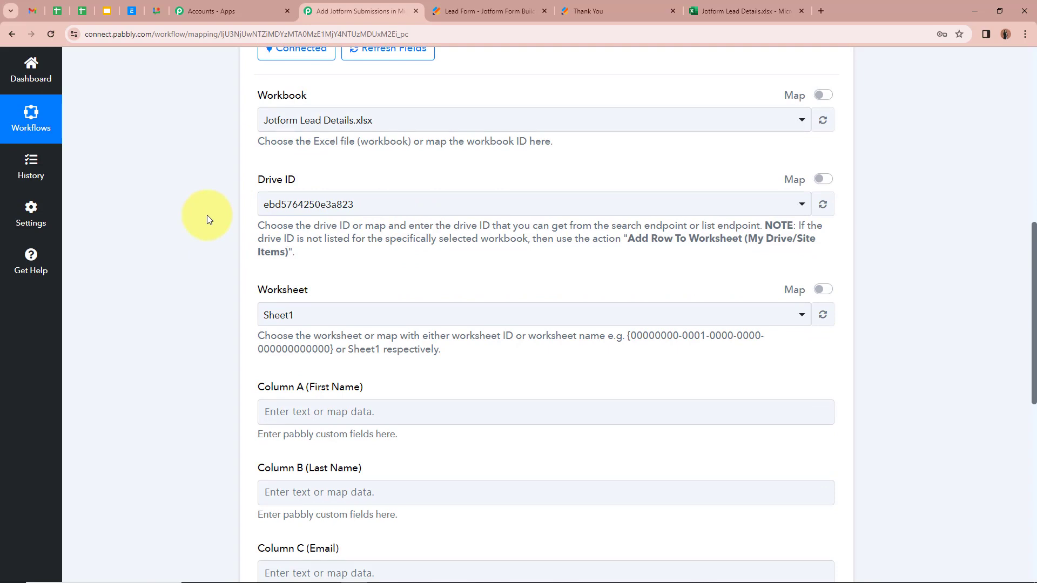
scroll(206, 215, "down", 1)
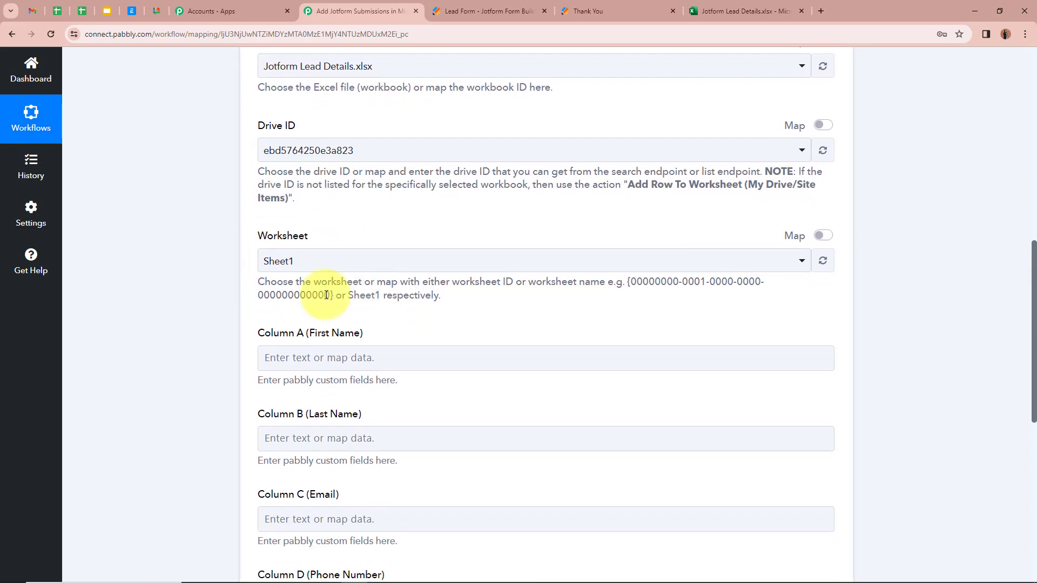
left_click(707, 11)
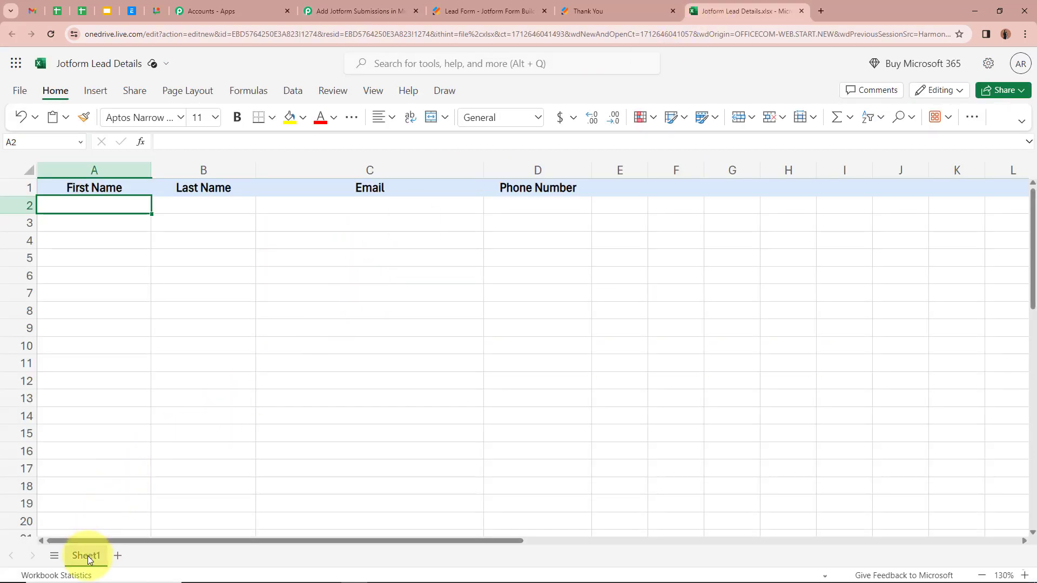
left_click(378, 11)
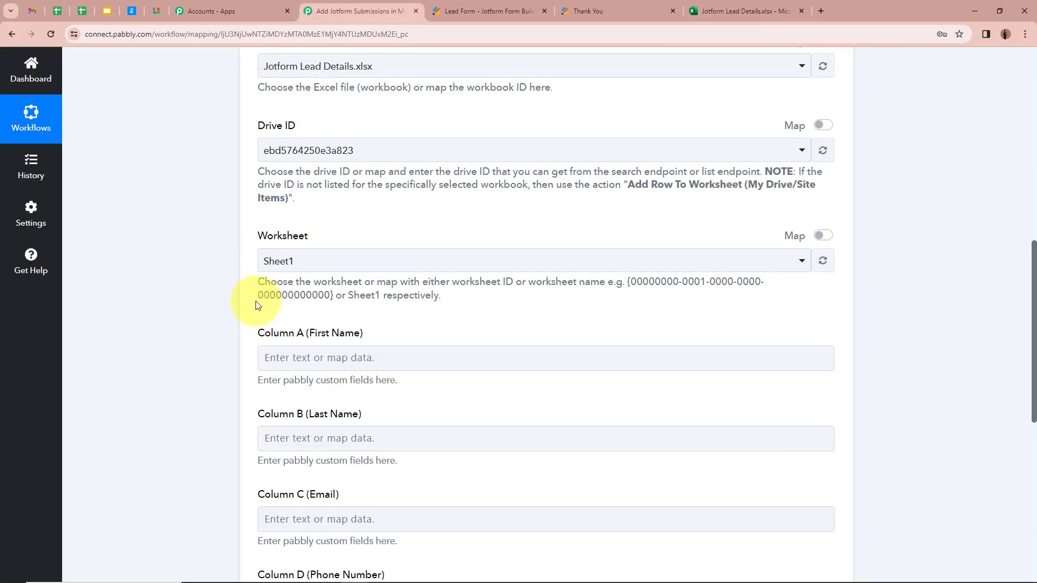
left_click(313, 262)
left_click(312, 325)
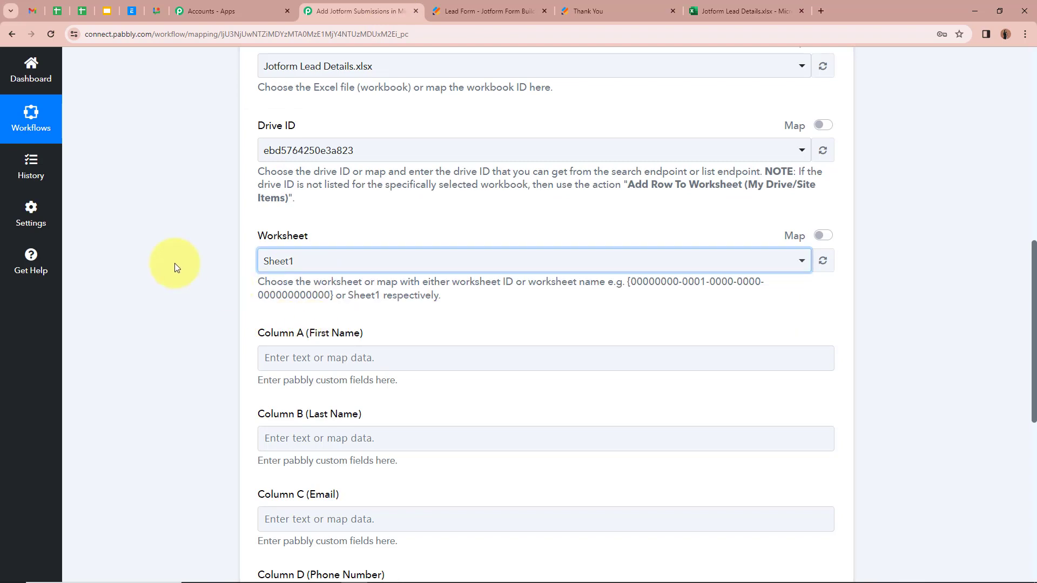
scroll(184, 269, "down", 2)
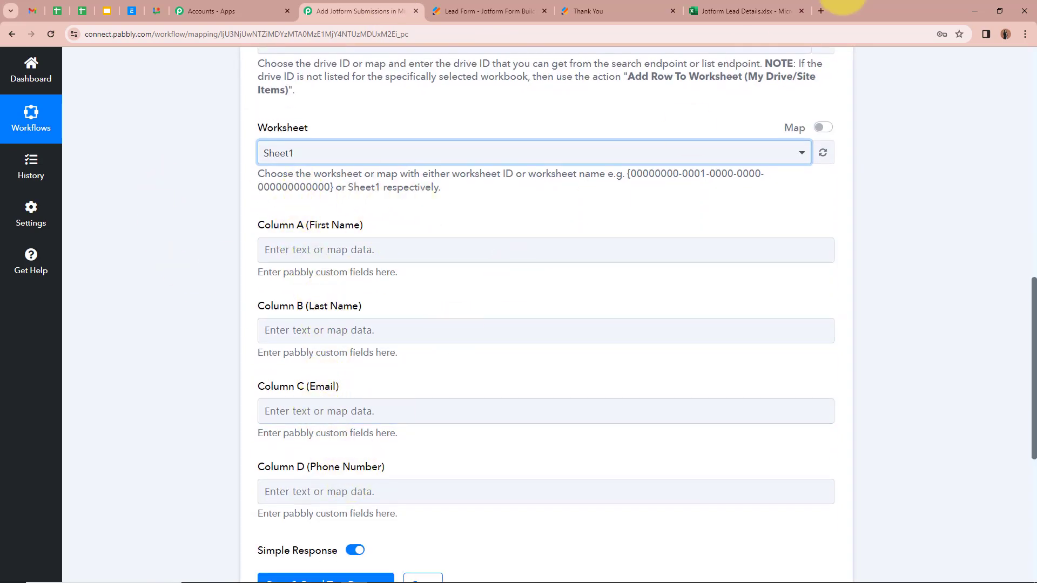
left_click(771, 4)
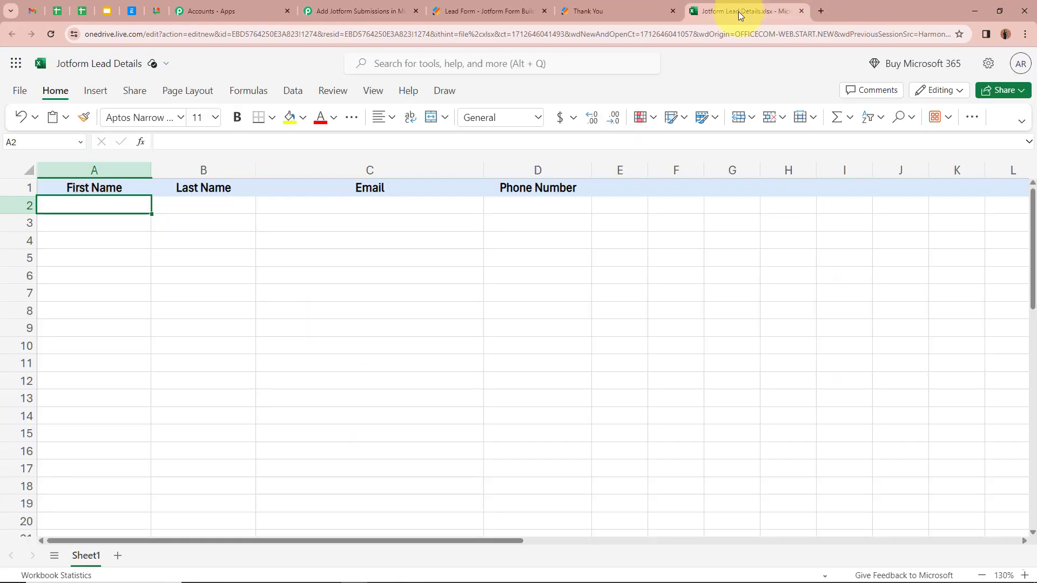
left_click(108, 189)
left_click(335, 182)
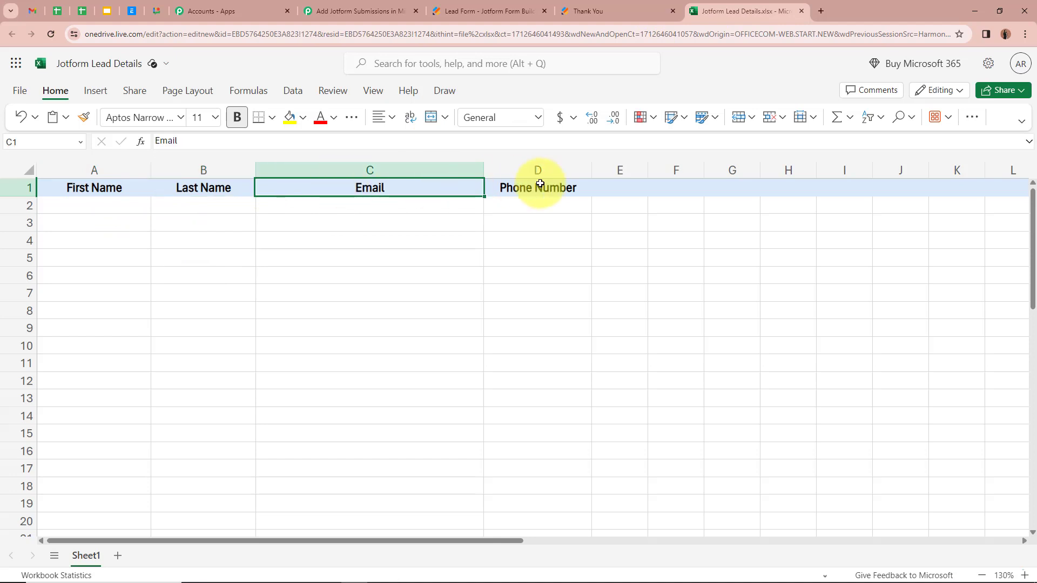
left_click(542, 184)
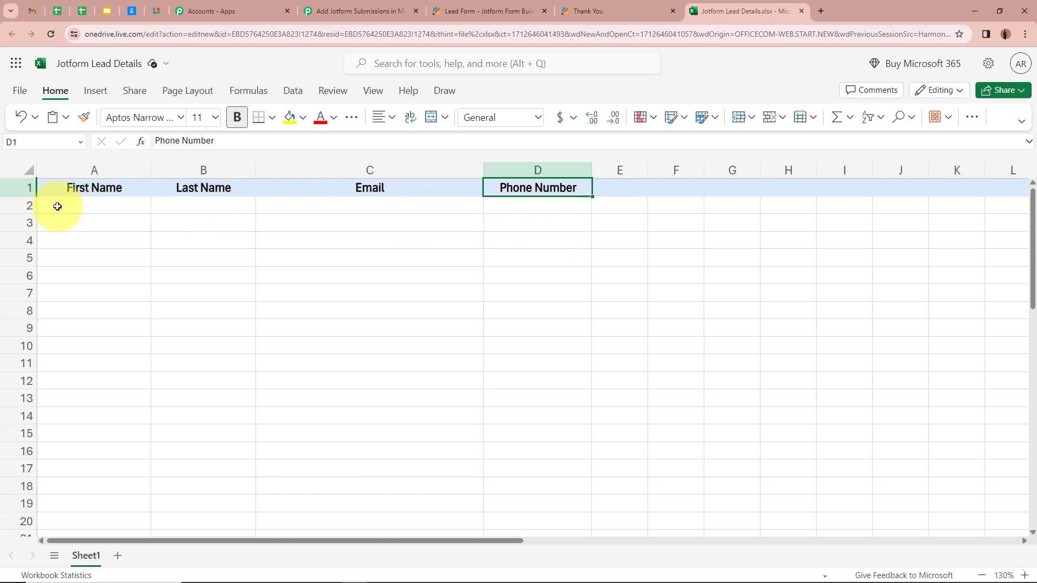
left_click(66, 205)
left_click(201, 206)
left_click(359, 207)
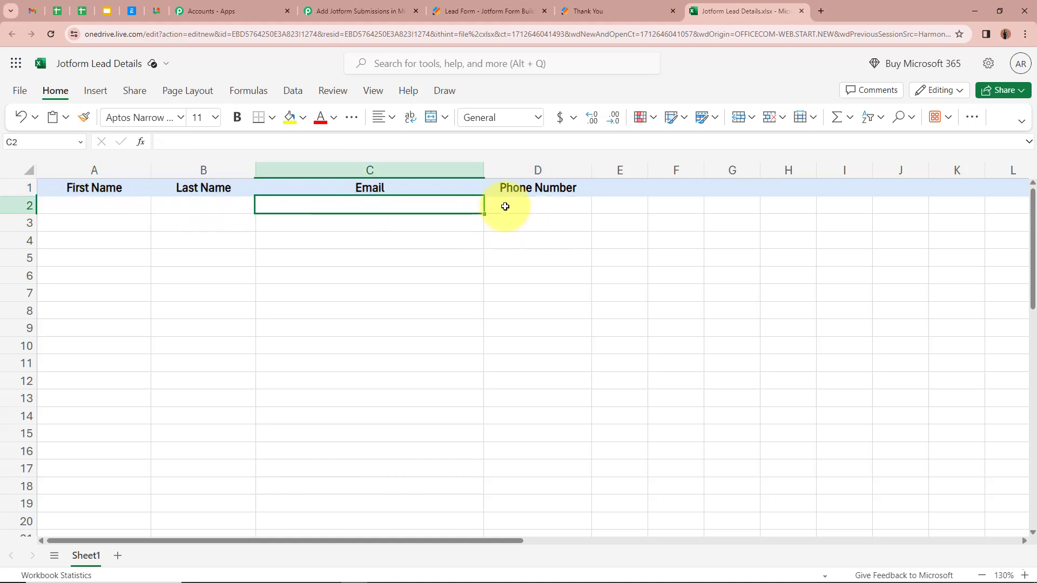
left_click(529, 203)
left_click(351, 11)
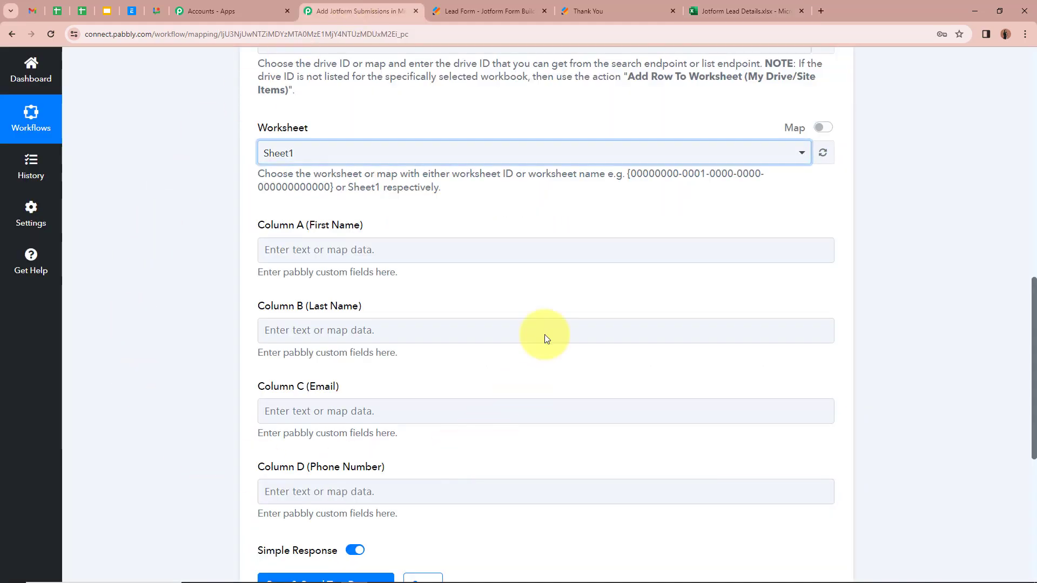
scroll(179, 278, "down", 1)
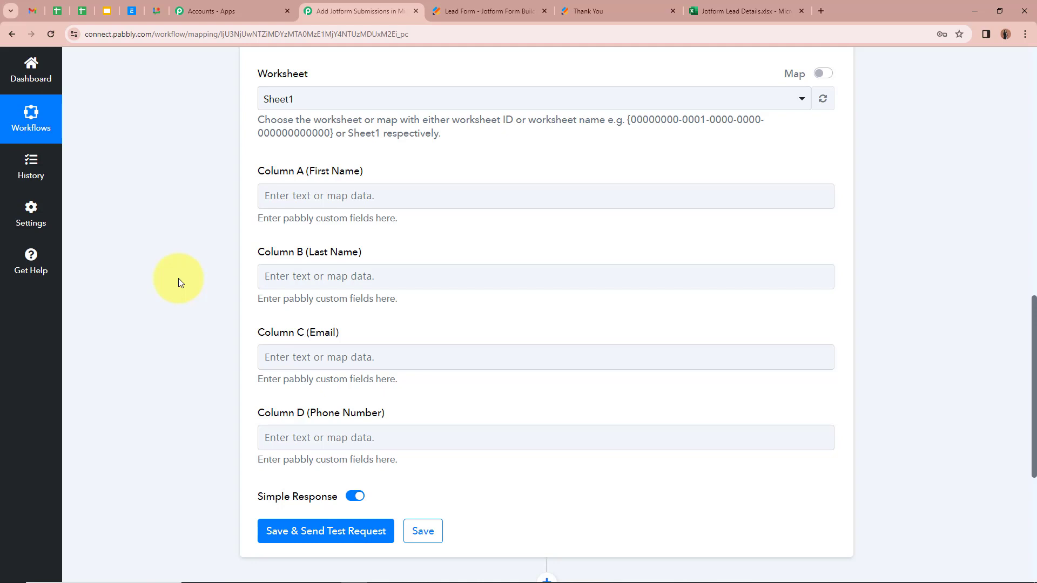
Map Column A (First Name) to the Jotform RawRequest Q3 Name First answer, showing Test
left_click(313, 200)
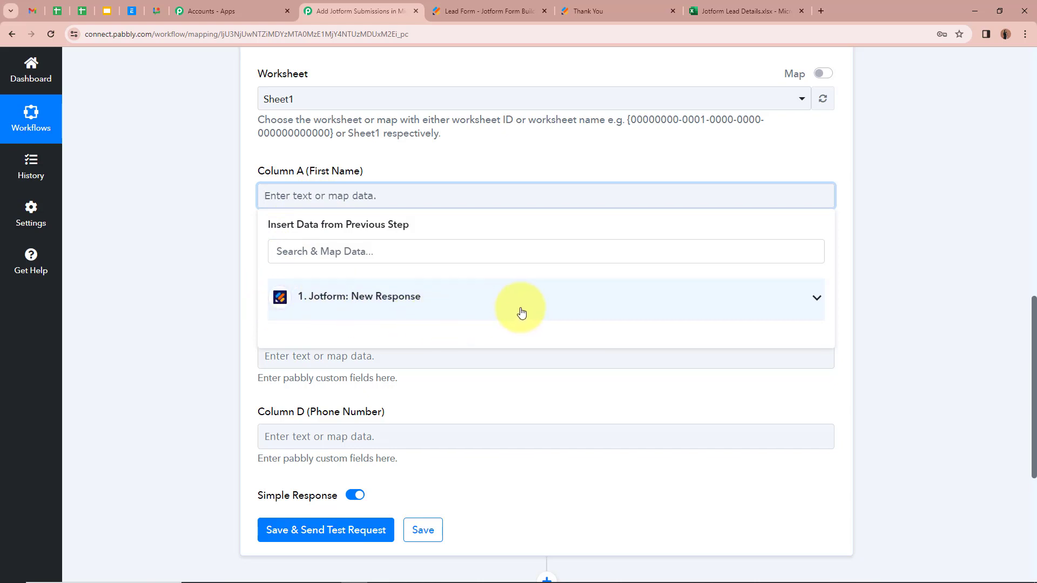
left_click(819, 297)
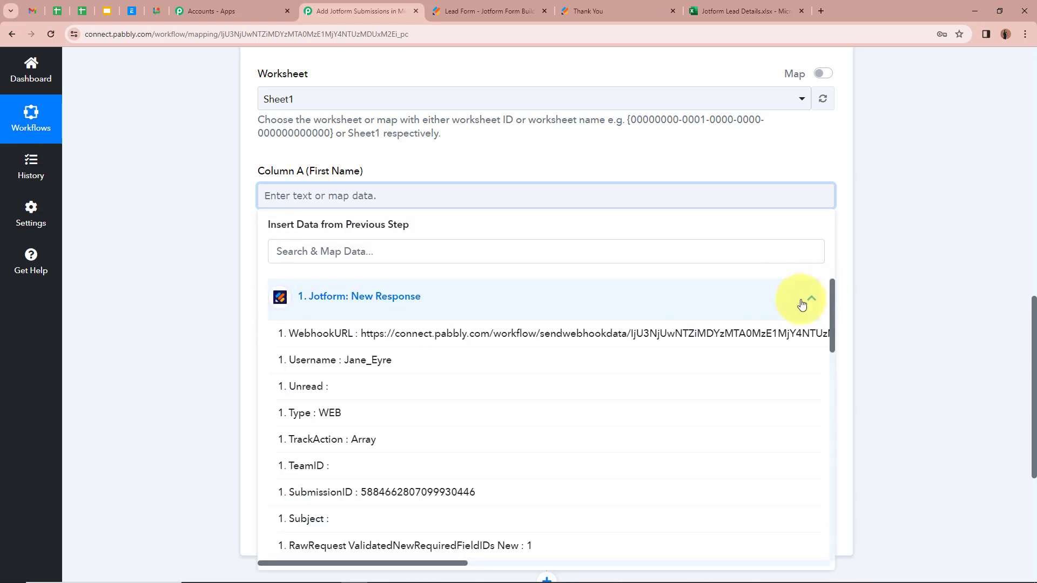
scroll(439, 462, "down", 7)
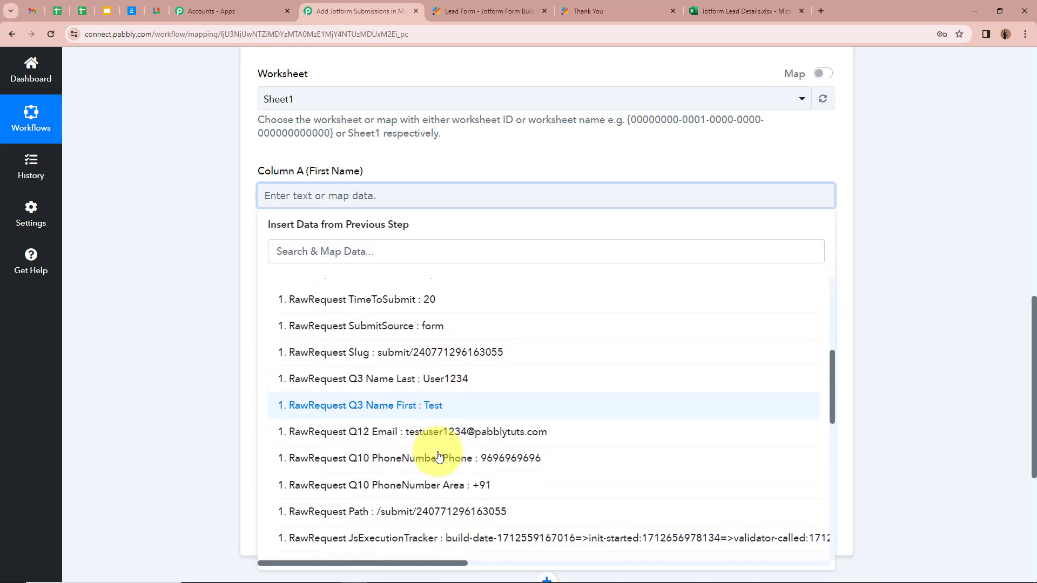
scroll(439, 457, "up", 1)
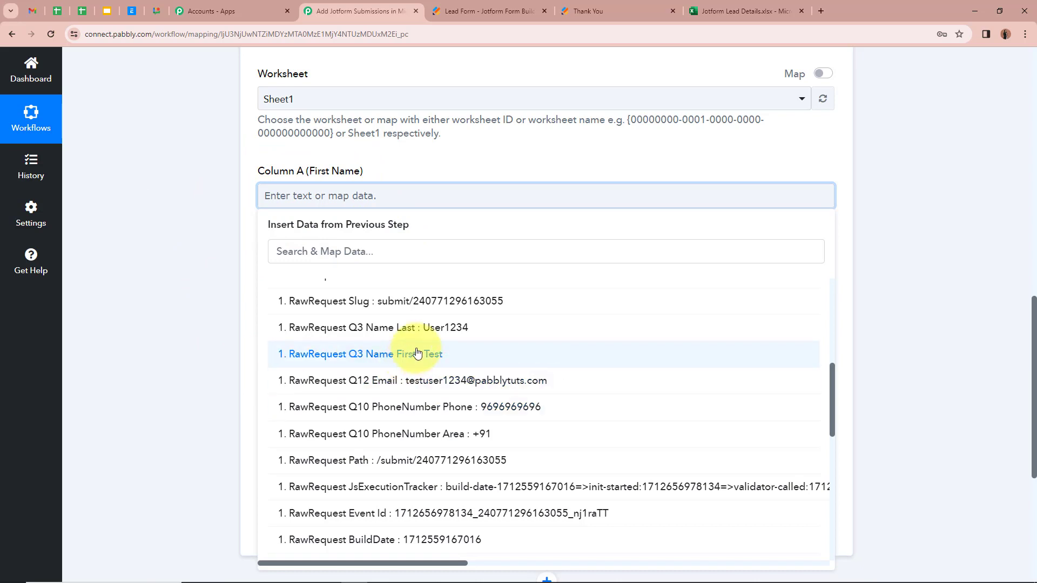
left_click(470, 353)
left_click(209, 219)
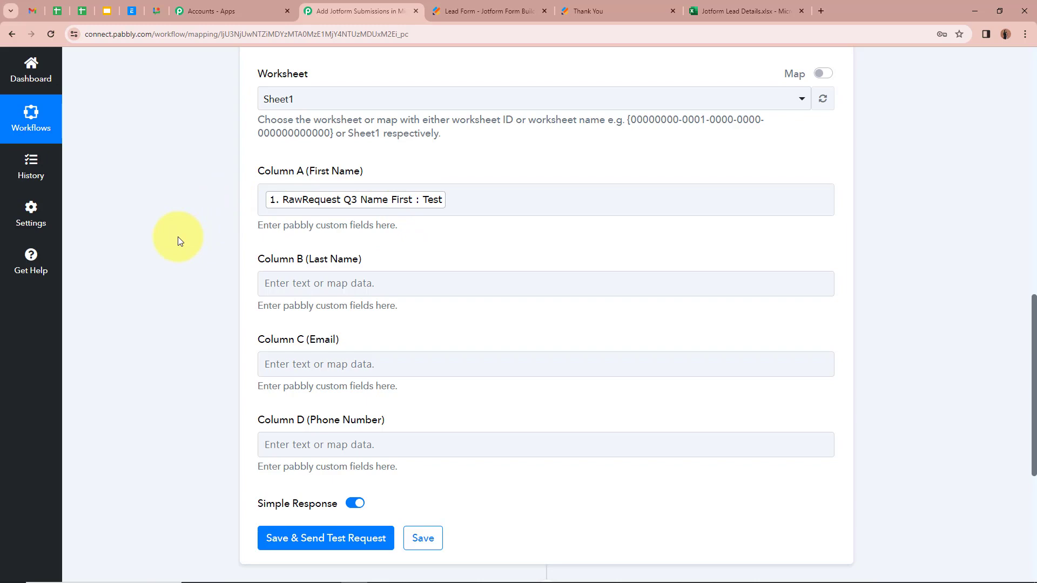
scroll(177, 236, "up", 12)
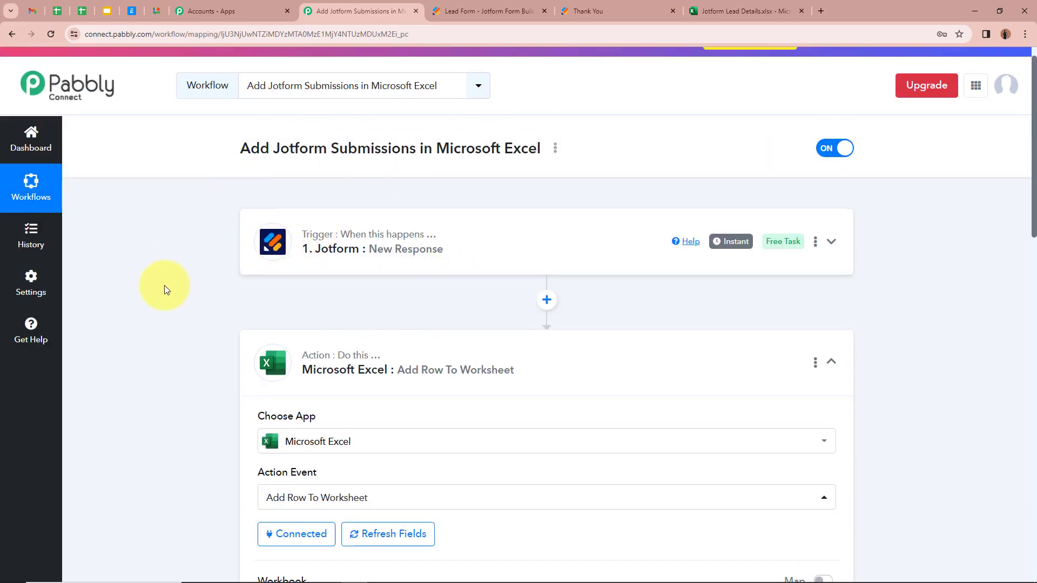
scroll(164, 285, "down", 10)
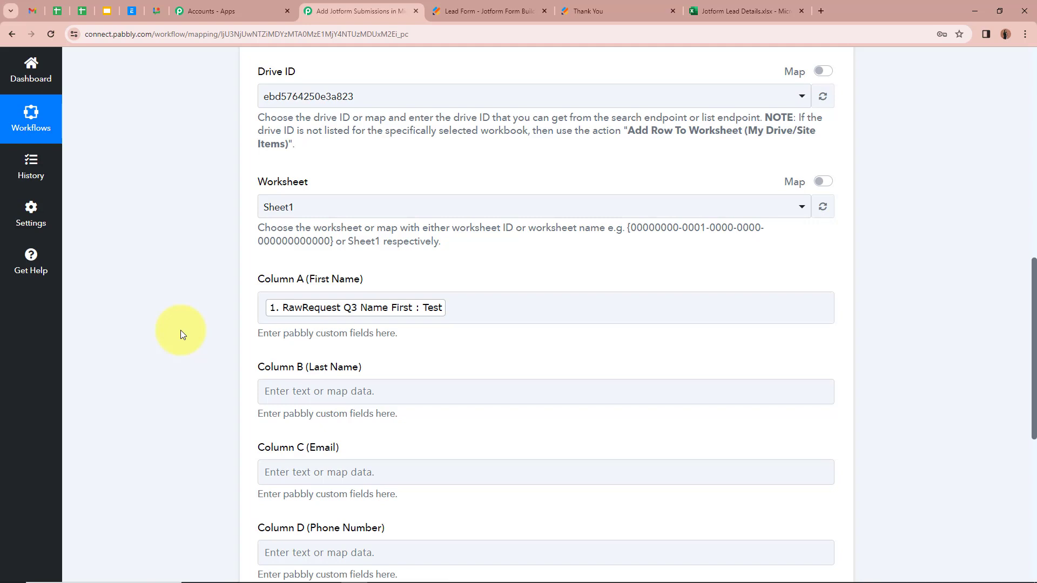
left_click(403, 316)
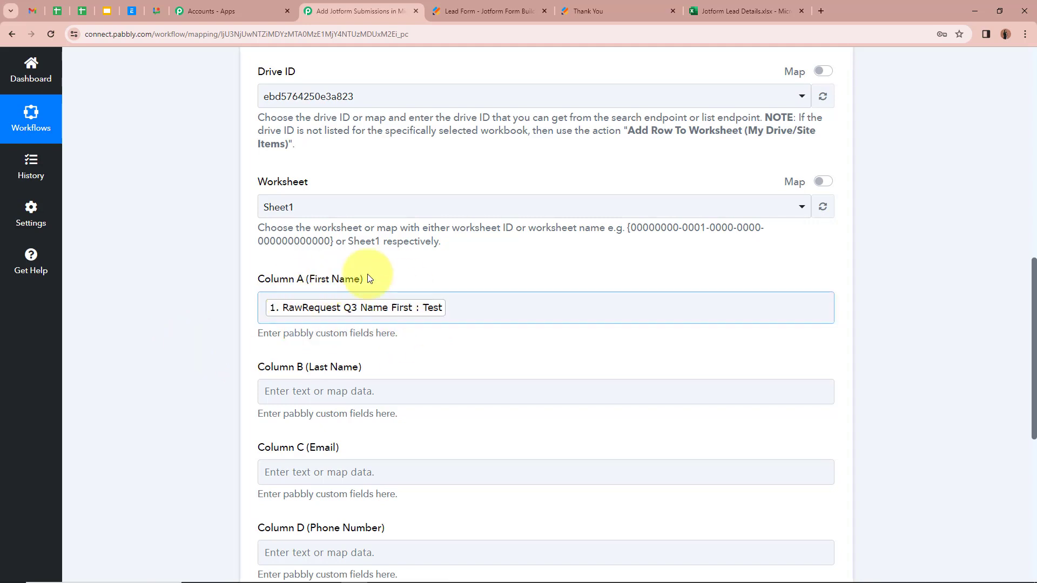
scroll(200, 315, "down", 3)
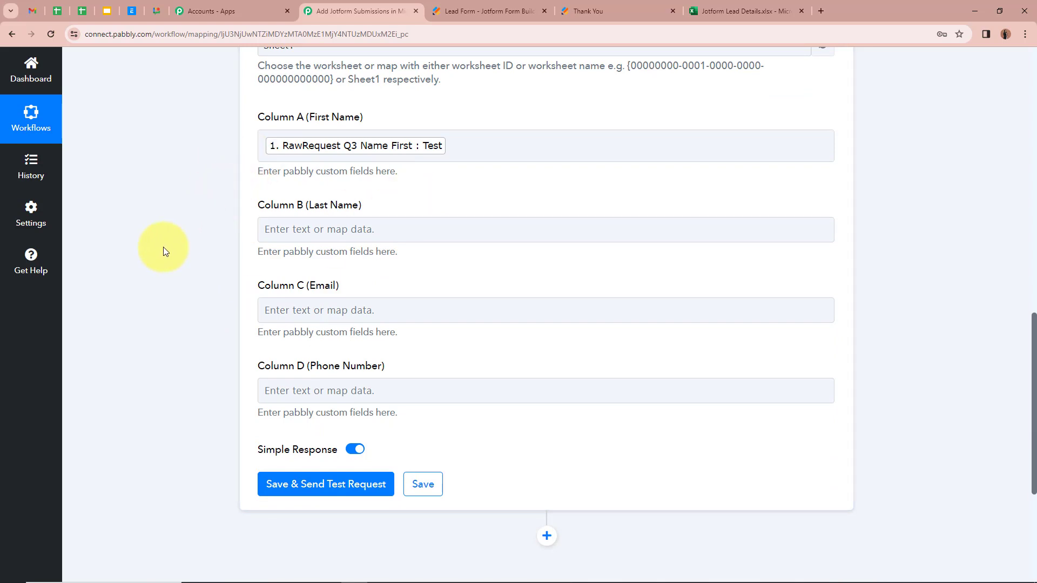
Map Column B (Last Name) to the Jotform Q3 Name Last answer
left_click(378, 230)
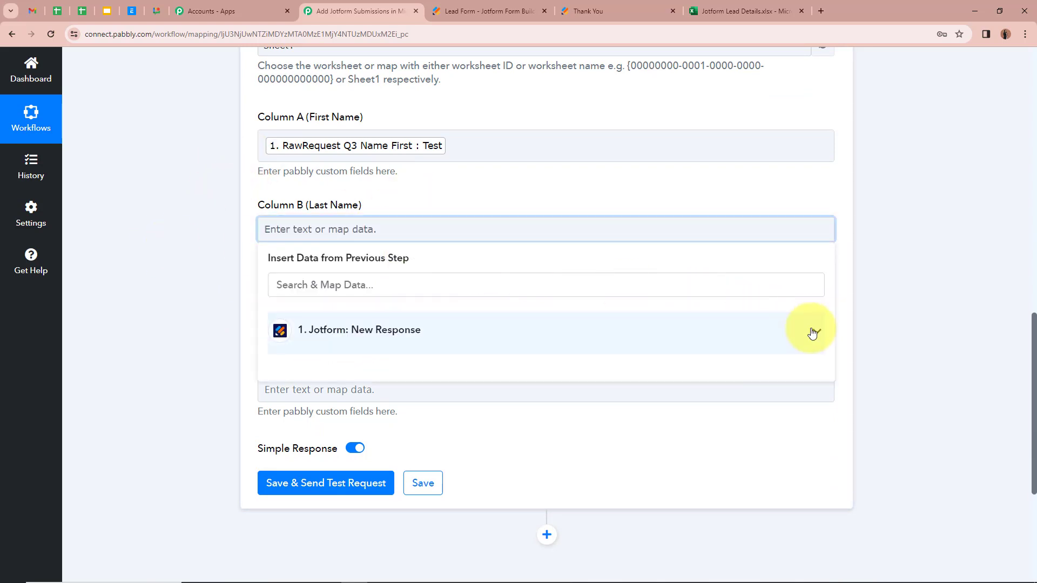
left_click(805, 331)
scroll(430, 488, "down", 5)
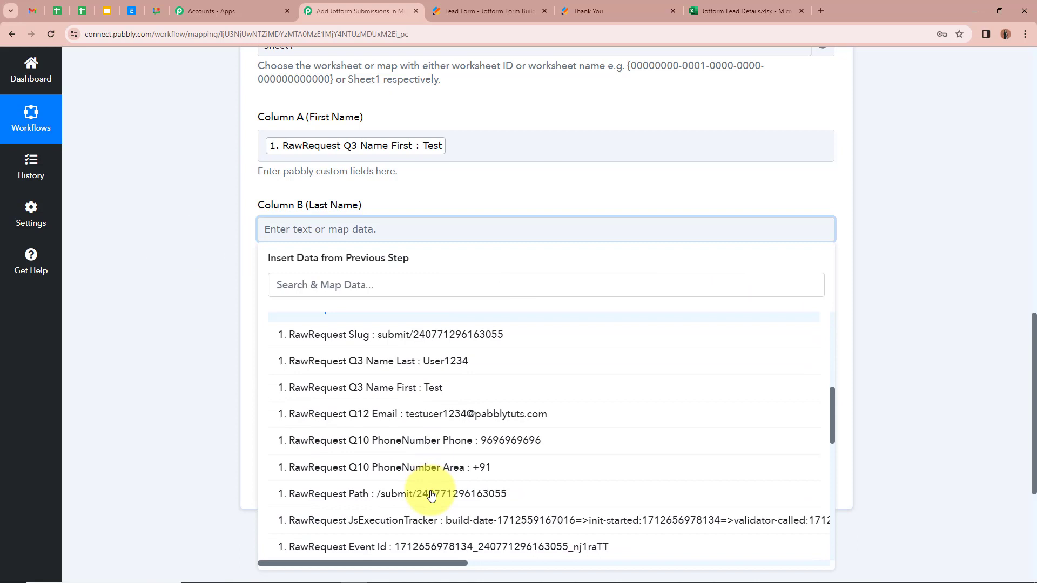
left_click(462, 360)
left_click(165, 274)
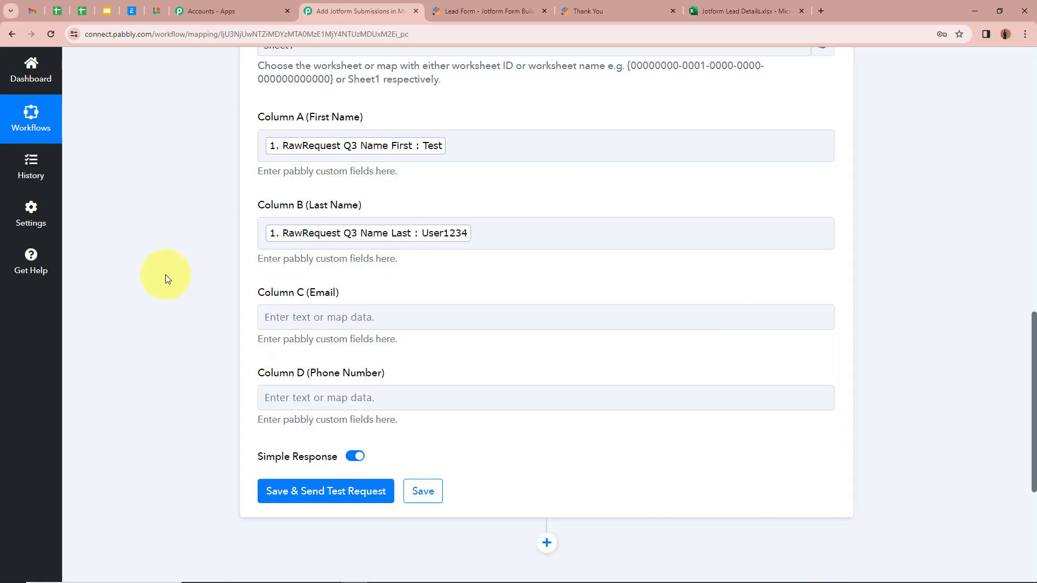
scroll(165, 275, "down", 1)
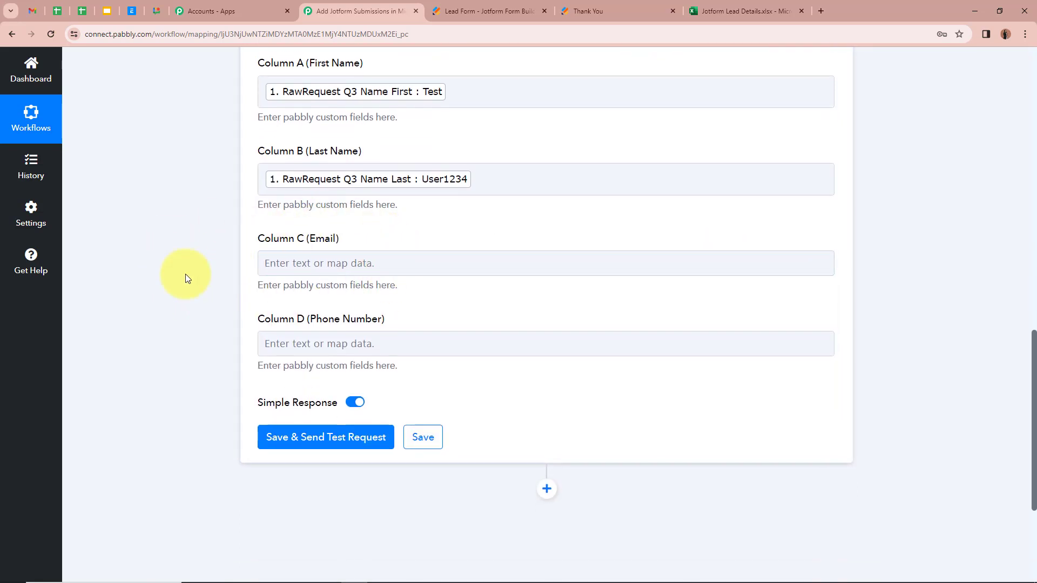
scroll(186, 274, "down", 2)
Map Column C (Email) to the Jotform Q12 Email answer
left_click(296, 156)
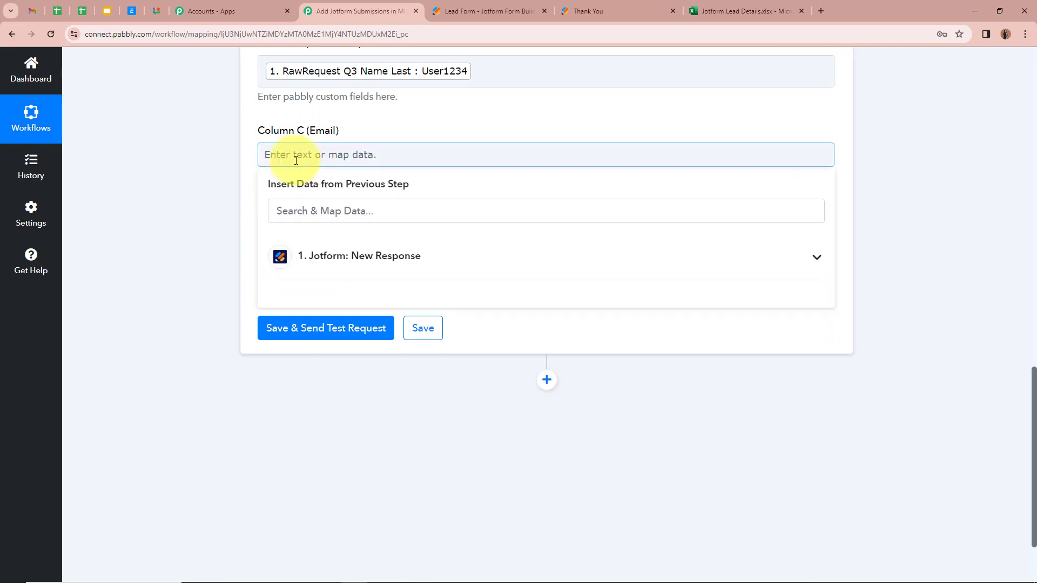
left_click(814, 258)
scroll(646, 438, "down", 4)
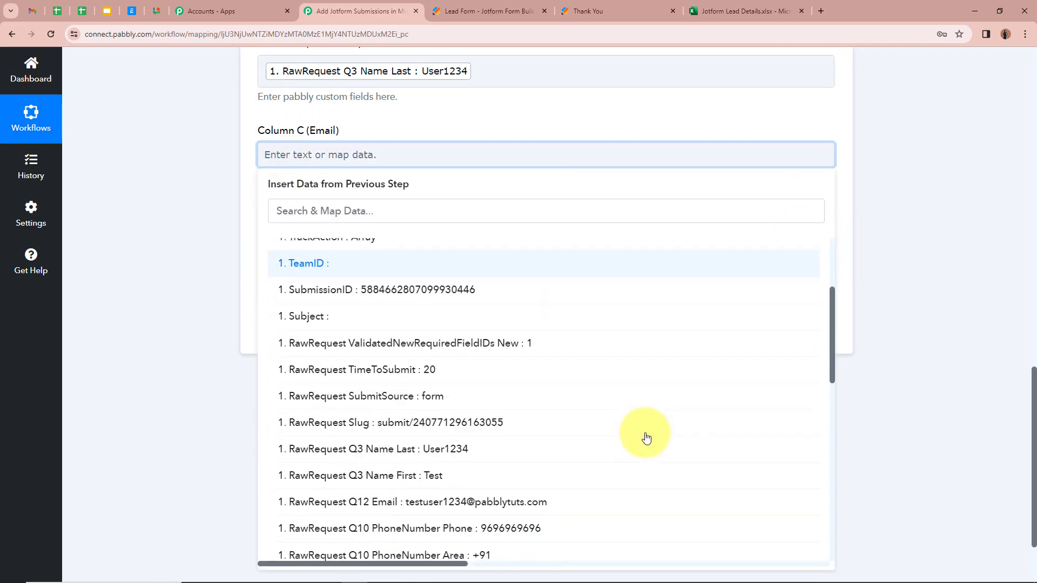
scroll(647, 438, "down", 2)
left_click(493, 396)
left_click(183, 268)
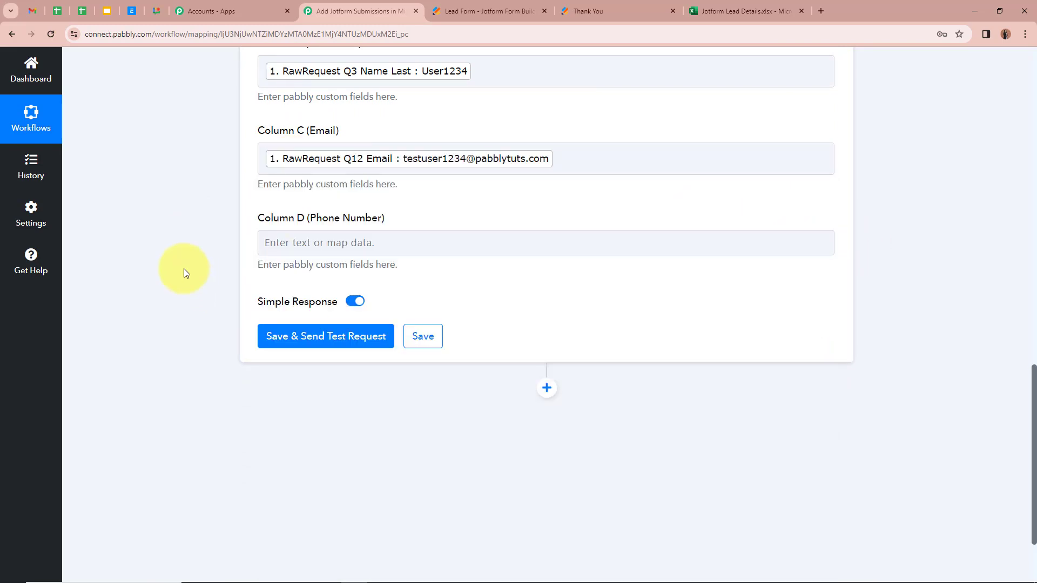
scroll(184, 268, "down", 1)
Map Column D (Phone Number) to the Jotform Q10 PhoneNumber Phone answer
left_click(351, 186)
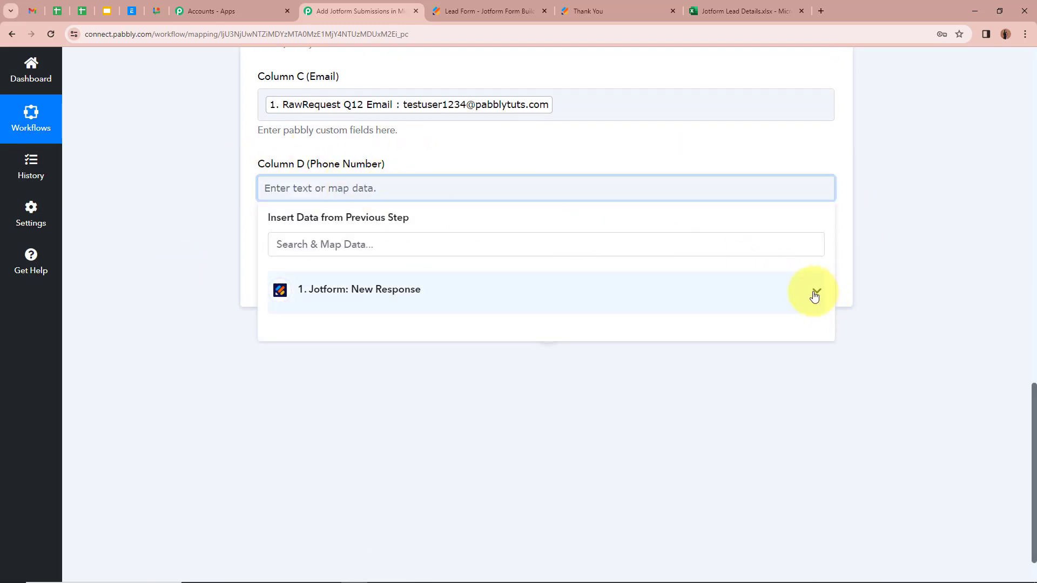
left_click(815, 296)
scroll(613, 410, "down", 10)
scroll(594, 378, "up", 2)
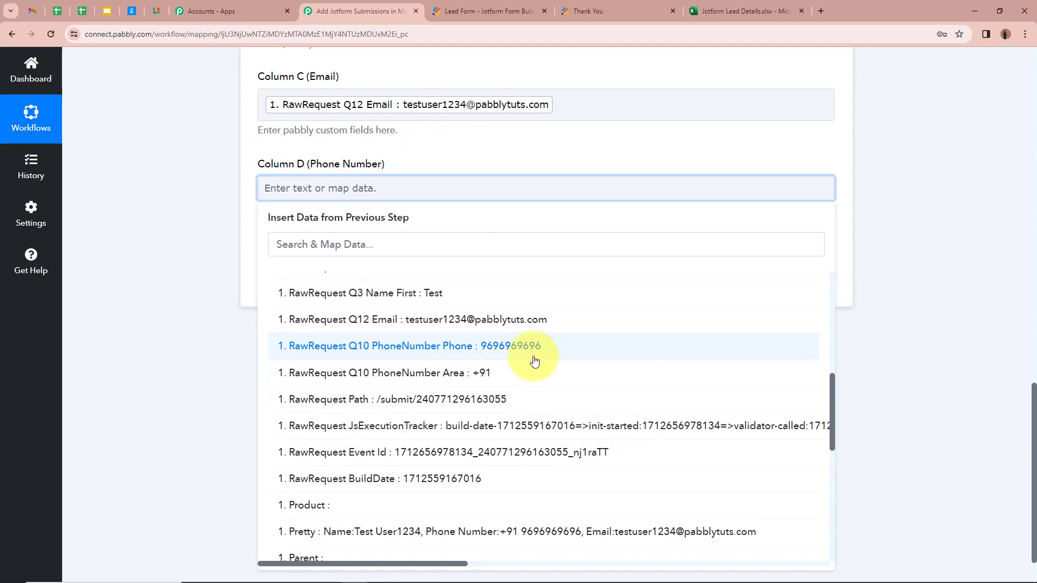
left_click(535, 361)
left_click(180, 267)
scroll(380, 240, "up", 2)
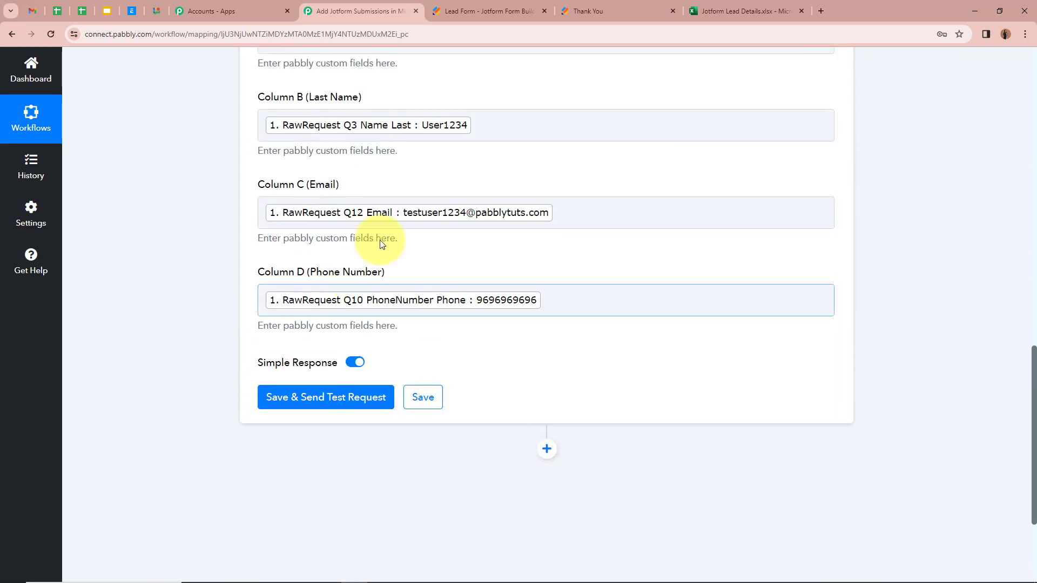
scroll(359, 243, "up", 2)
scroll(356, 256, "down", 4)
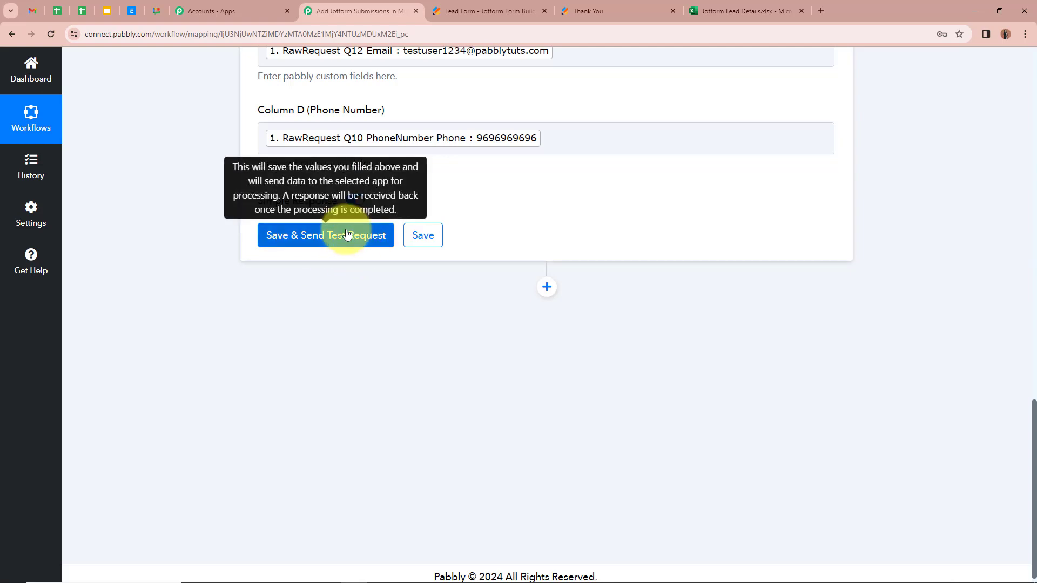
Save and send the test request, then reload the Jotform Lead Details workbook to see row 2
left_click(347, 233)
scroll(173, 251, "down", 2)
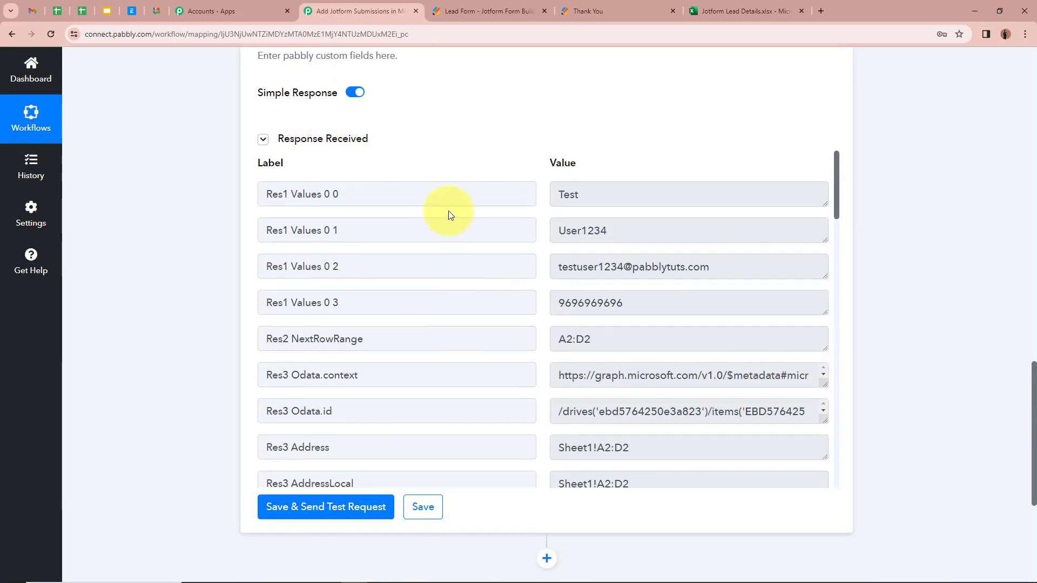
scroll(702, 374, "down", 1)
scroll(702, 439, "down", 7)
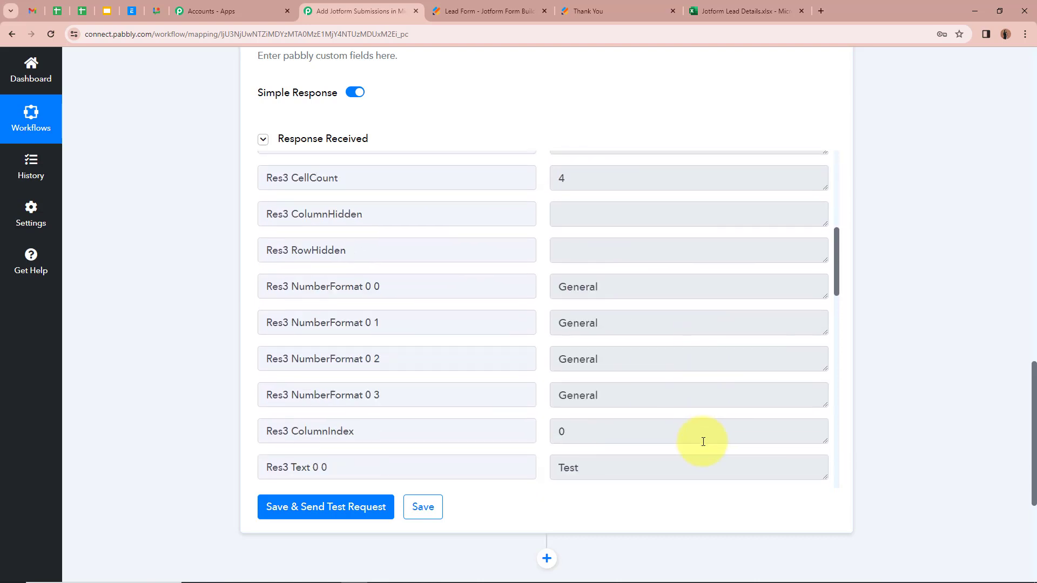
scroll(703, 441, "down", 2)
scroll(699, 433, "up", 9)
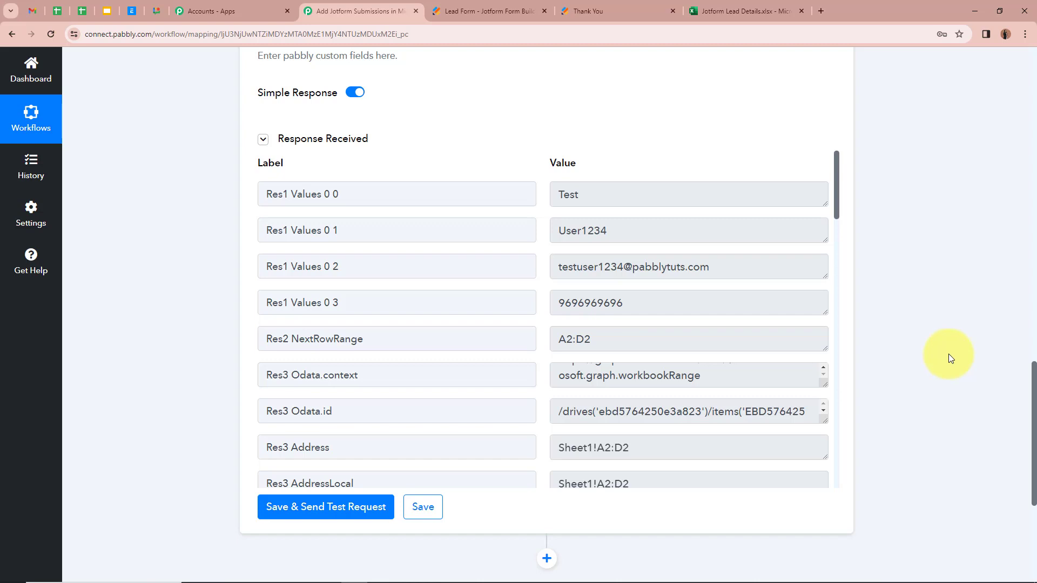
left_click(777, 11)
left_click(51, 34)
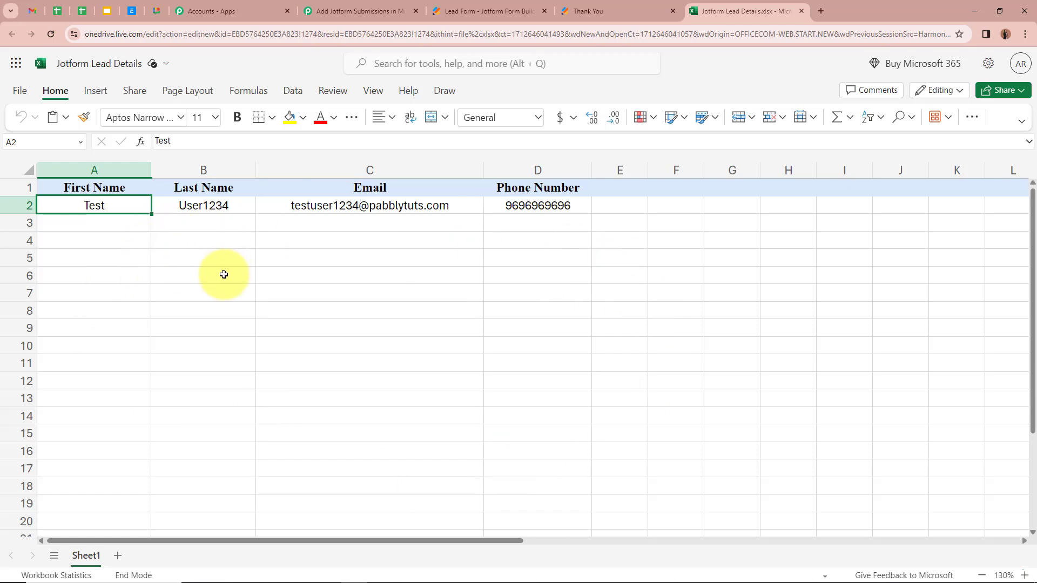
Check the test lead's last name, e-mail and phone in B2–D2, then go to the Lead Form page
left_click(209, 213)
left_click(338, 204)
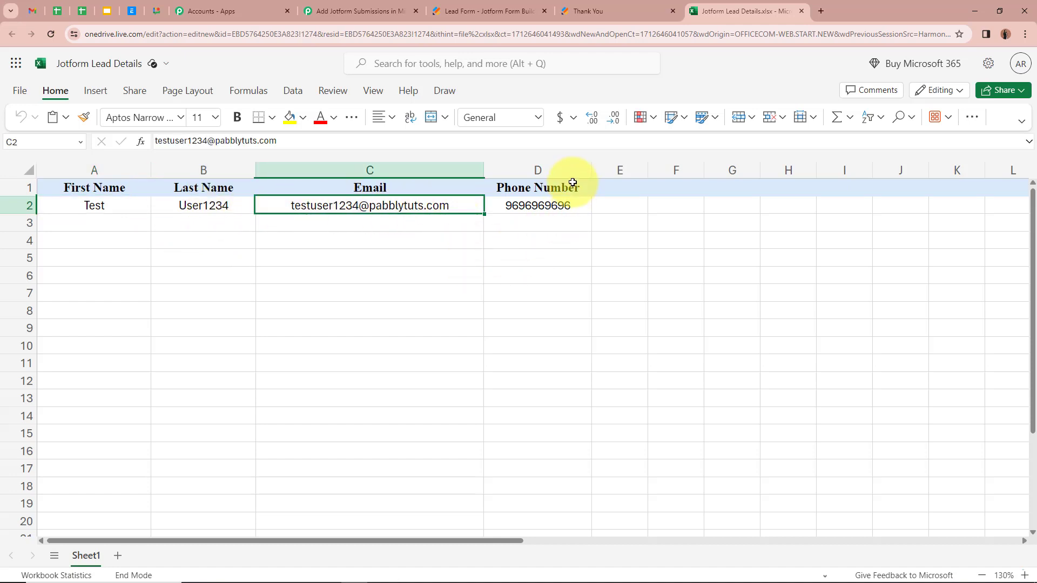
left_click(562, 208)
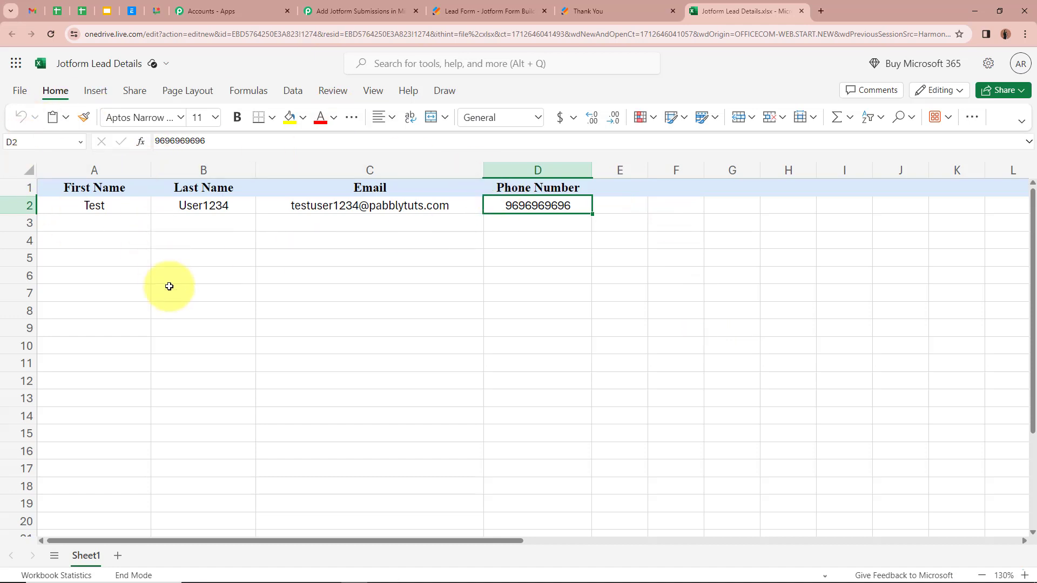
left_click(513, 11)
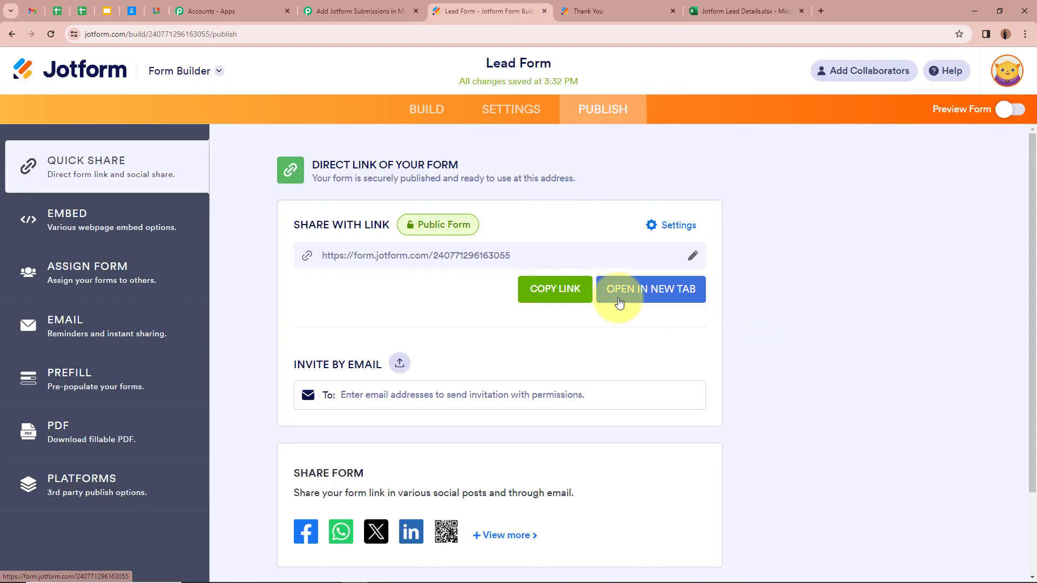
Open the live Lead Form in a new tab and fill in a second test lead's name, phone and e-mail
left_click(669, 297)
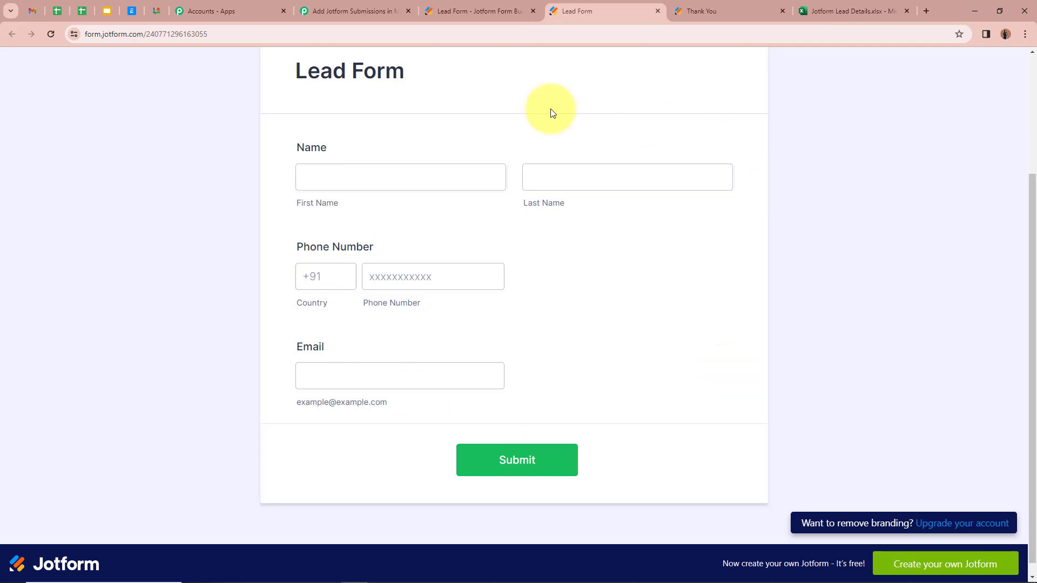
key("Tab")
left_click(165, 210)
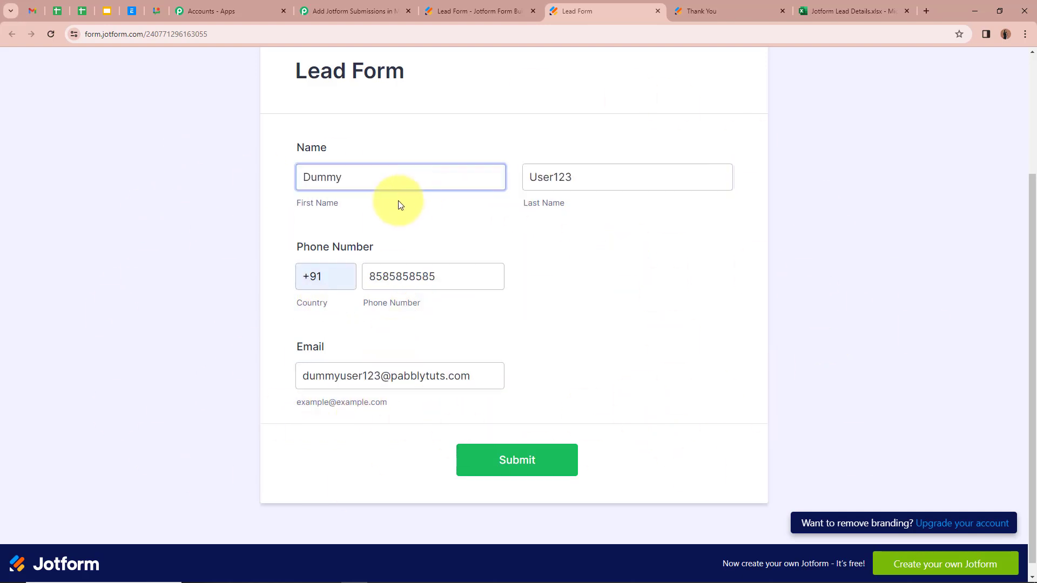
left_click(327, 177)
left_click(558, 184)
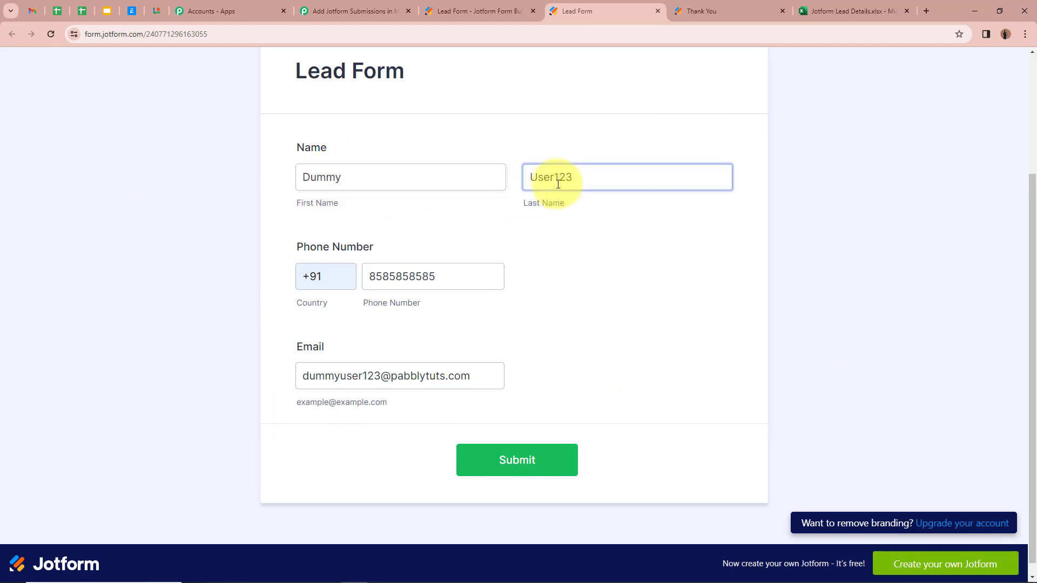
left_click(408, 242)
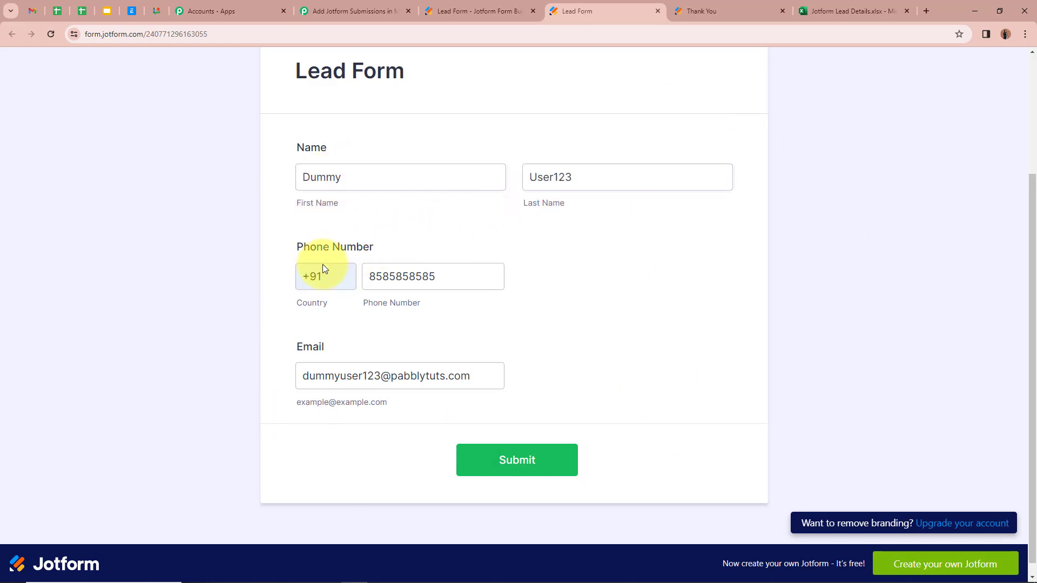
left_click(428, 276)
left_click(331, 341)
left_click(305, 379)
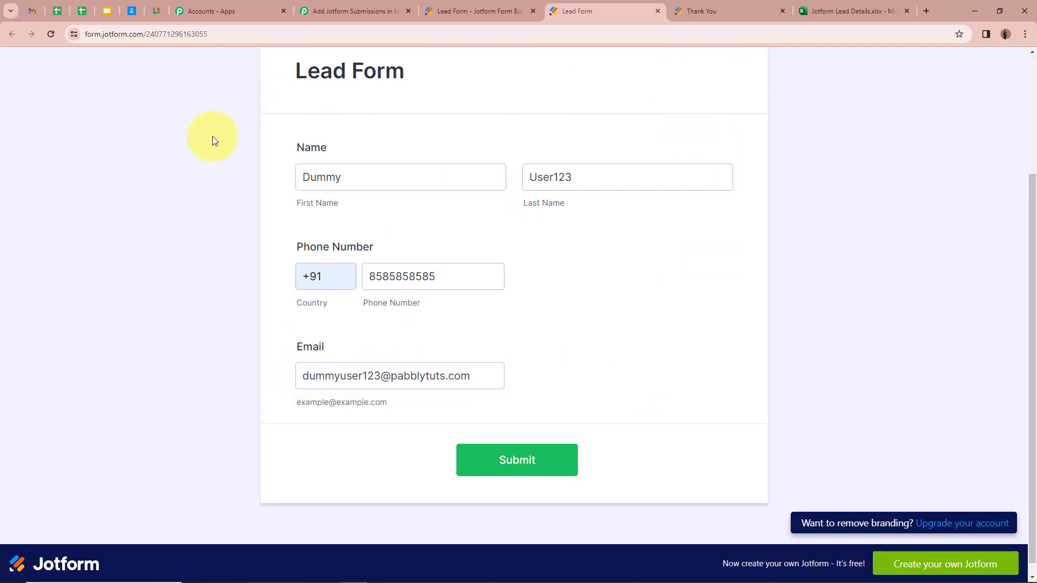
Submit the second test lead's form and return to the Jotform Lead Details workbook
left_click(538, 468)
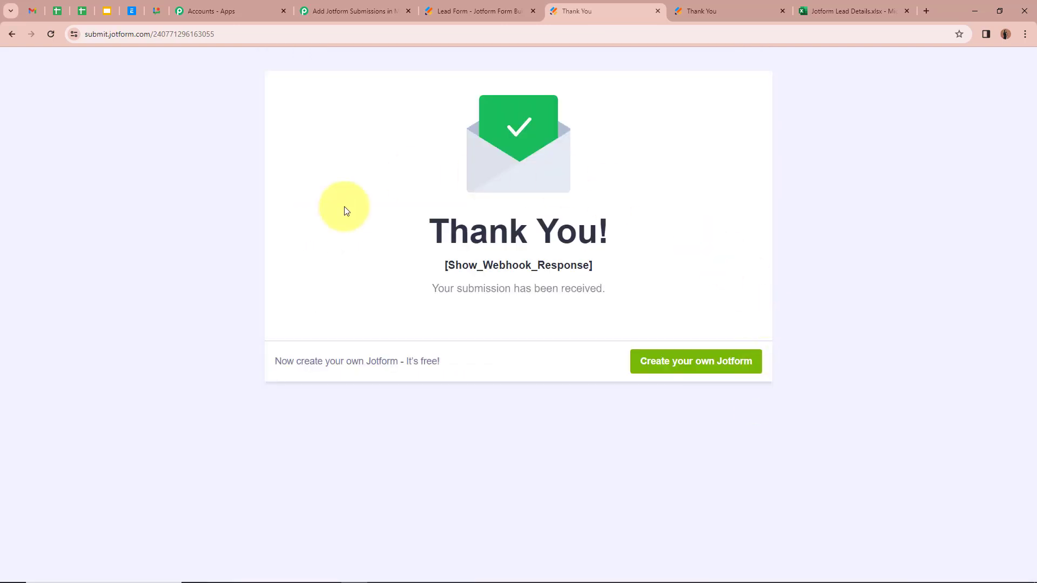
left_click_drag(425, 291, 655, 301)
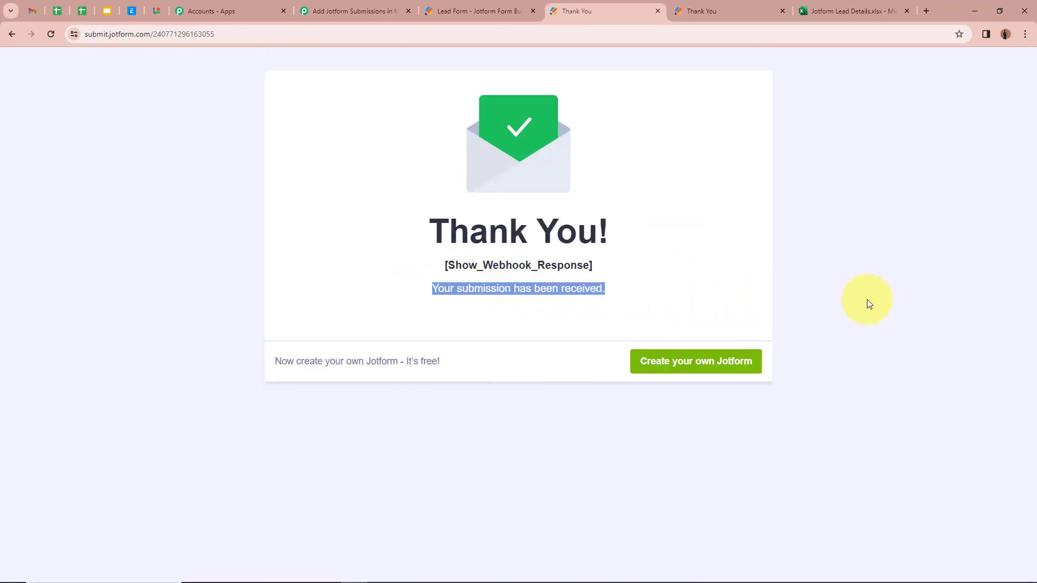
left_click(868, 304)
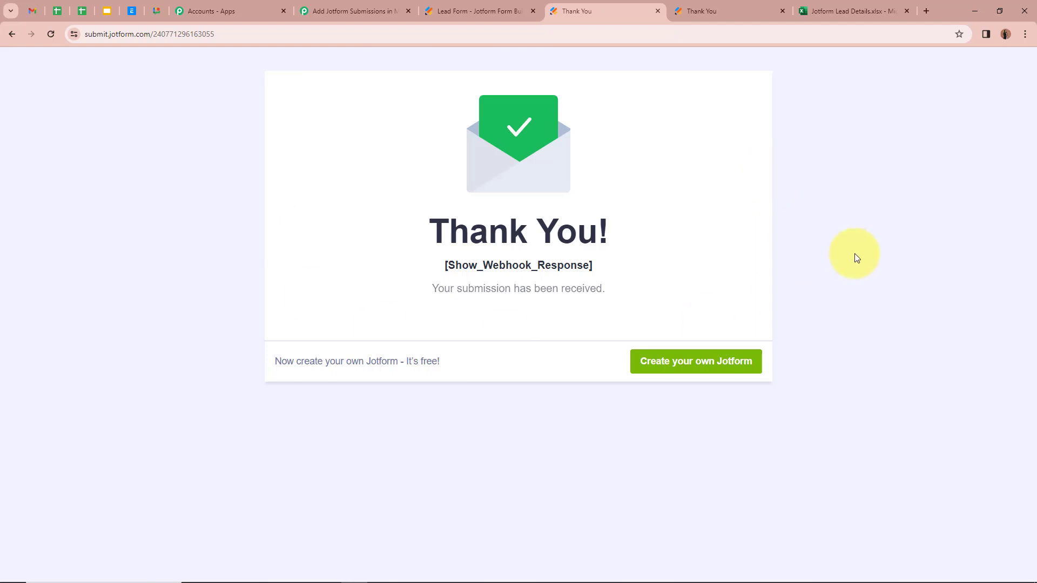
left_click(843, 11)
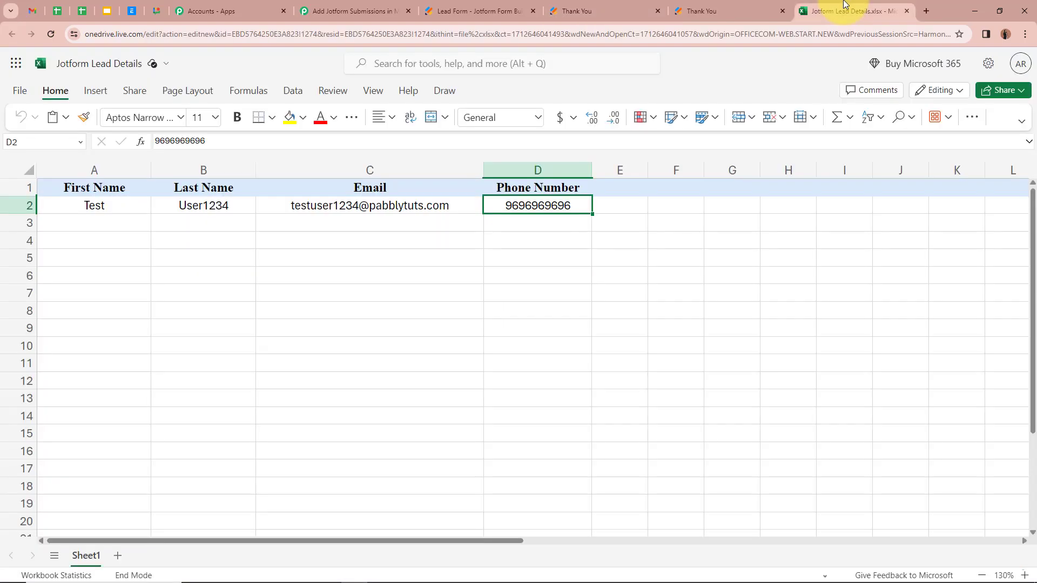
Reload the workbook and verify the second lead's name, e-mail and phone in cells A3–D3
left_click(54, 34)
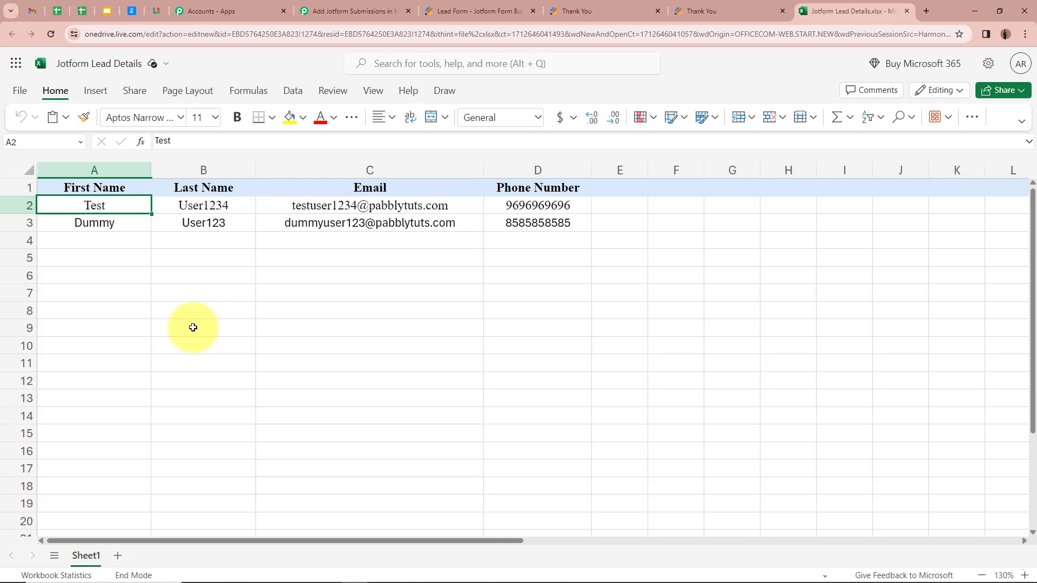
left_click(123, 223)
left_click(206, 223)
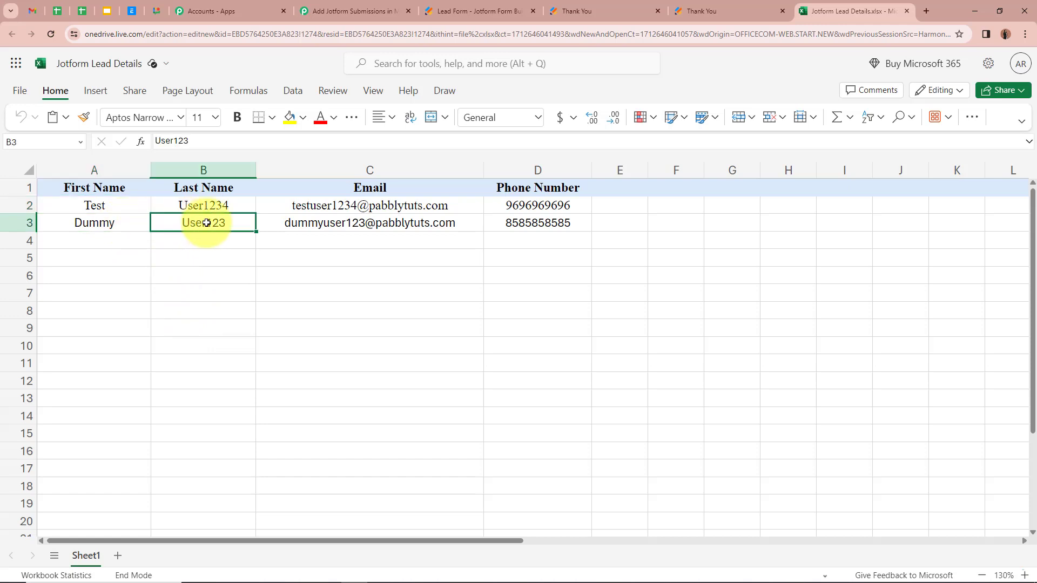
left_click(286, 223)
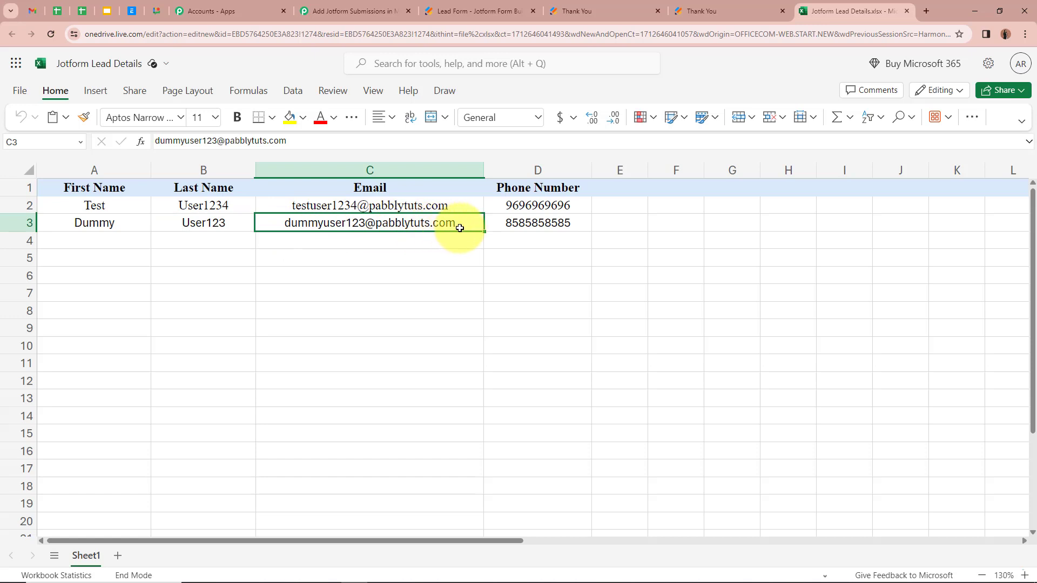
left_click(495, 227)
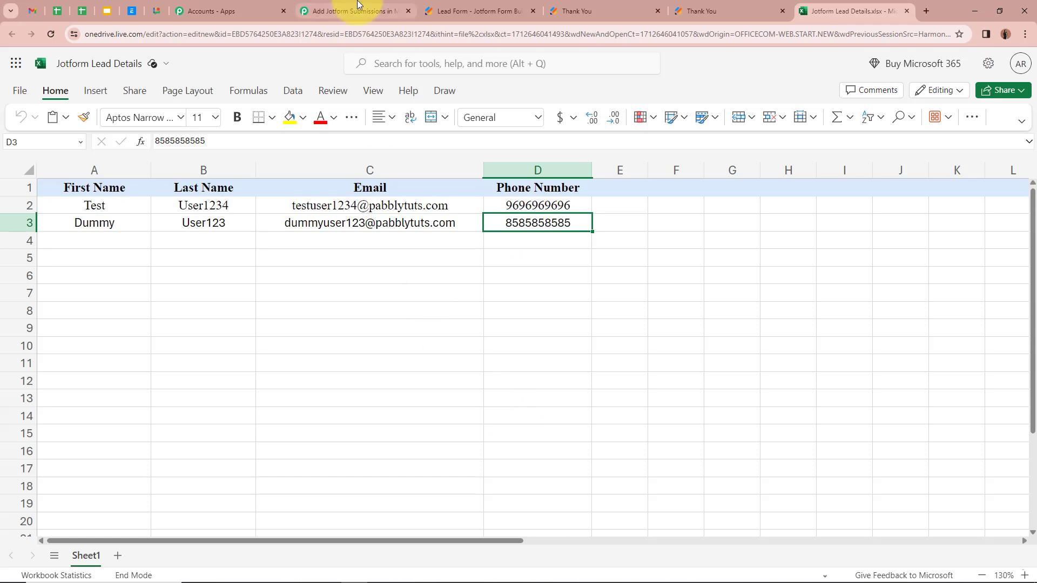
left_click(337, 10)
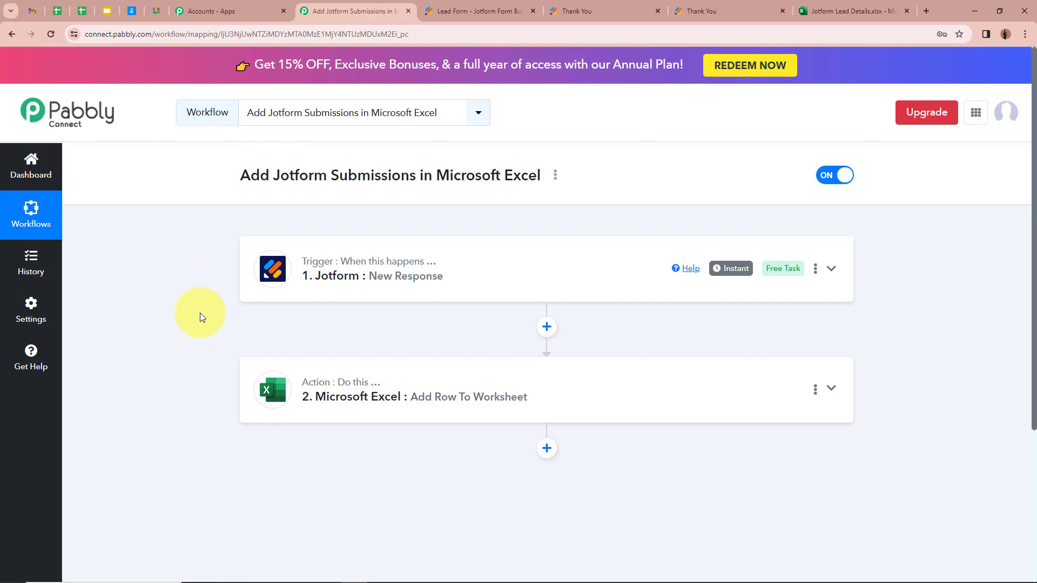